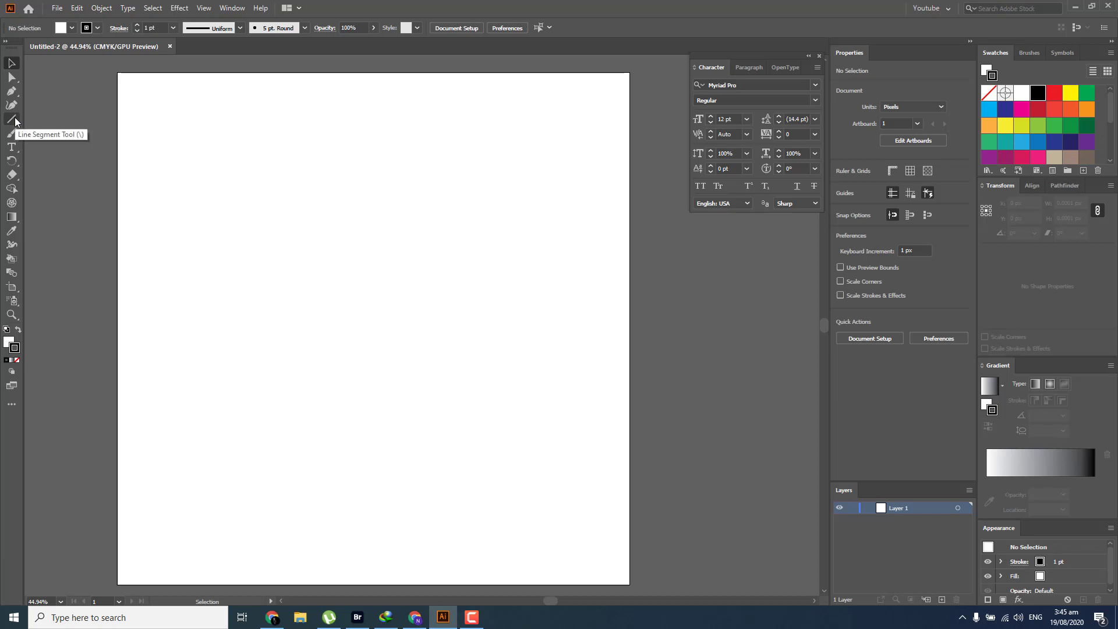
Draw a vertical line about 735 px long on the left half of the artboard with the Line Segment tool.
click(15, 117)
click(17, 121)
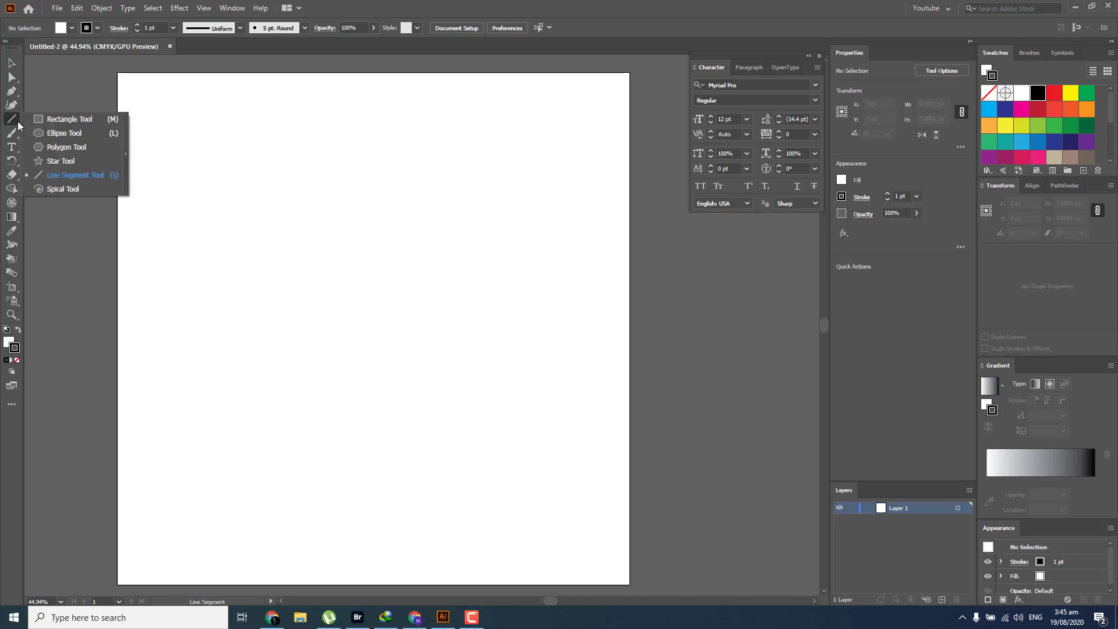
click(54, 181)
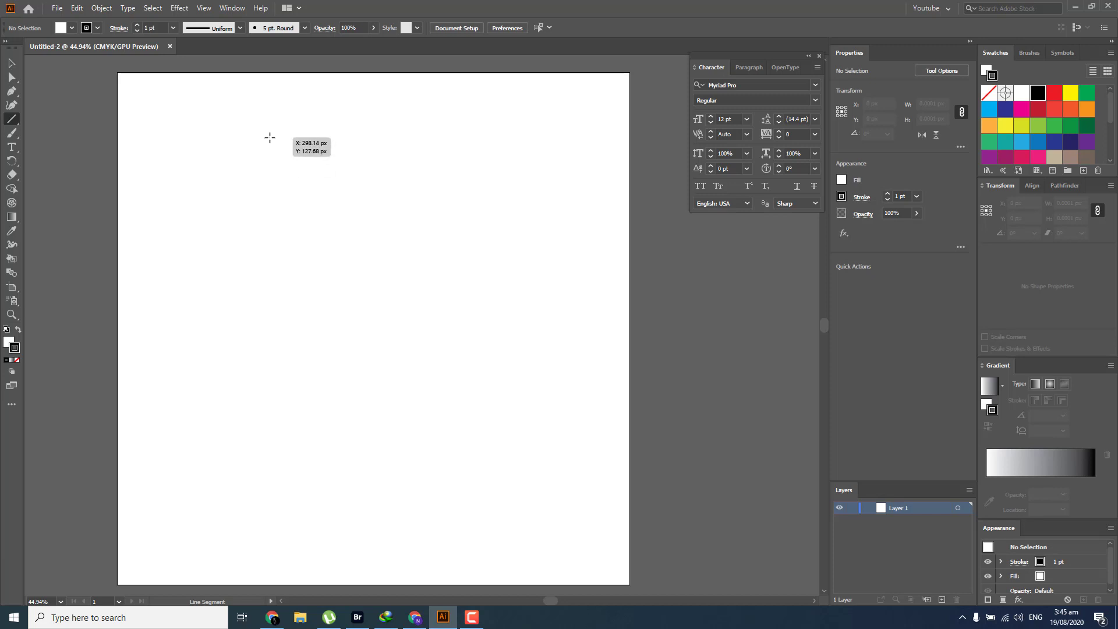
drag(269, 138, 289, 511)
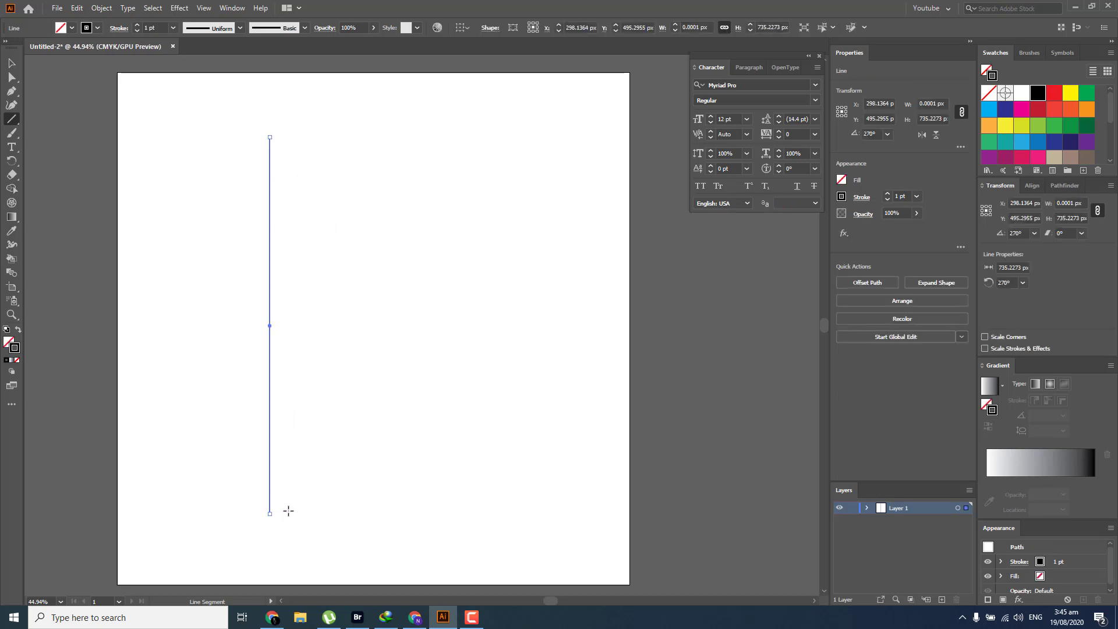
Set the vertical line's stroke weight to 25 pt and deselect it.
click(141, 30)
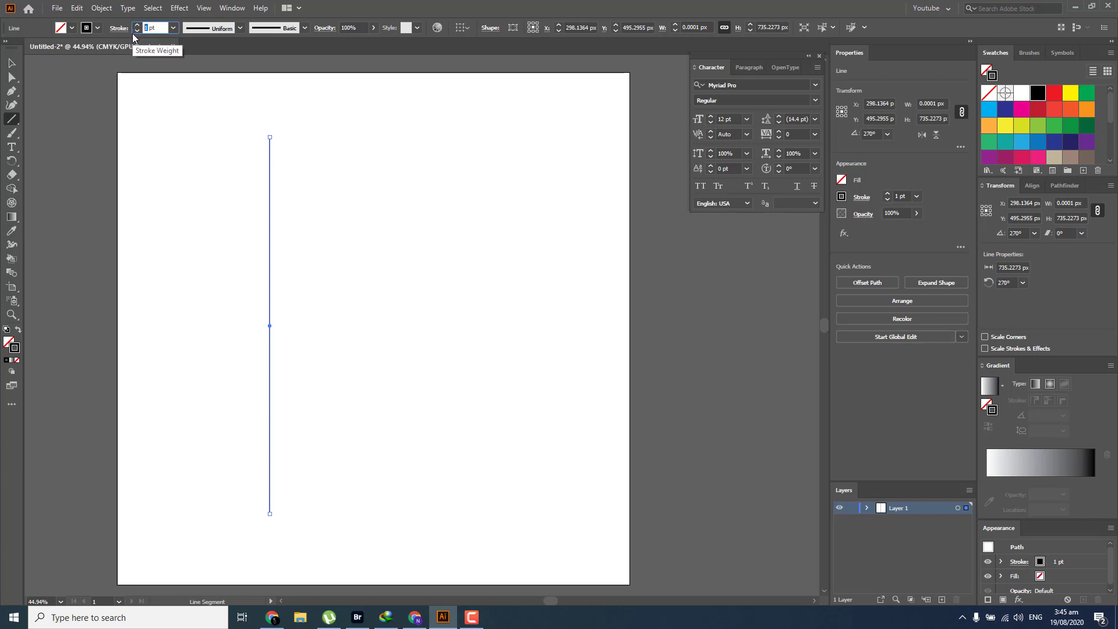
text(25)
key(Return)
key(v)
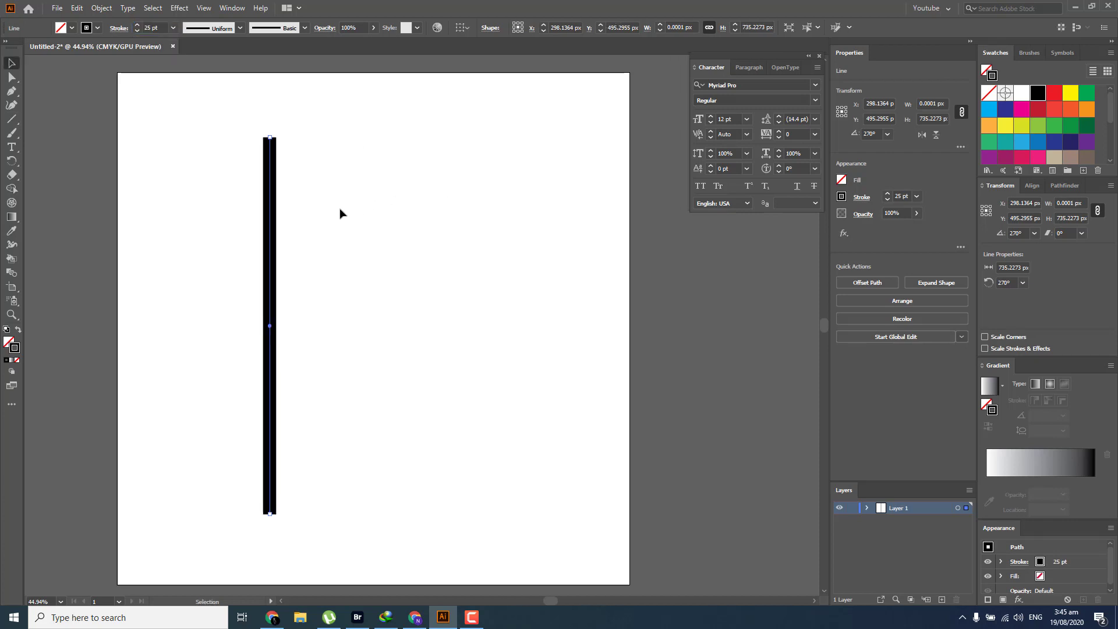
click(283, 230)
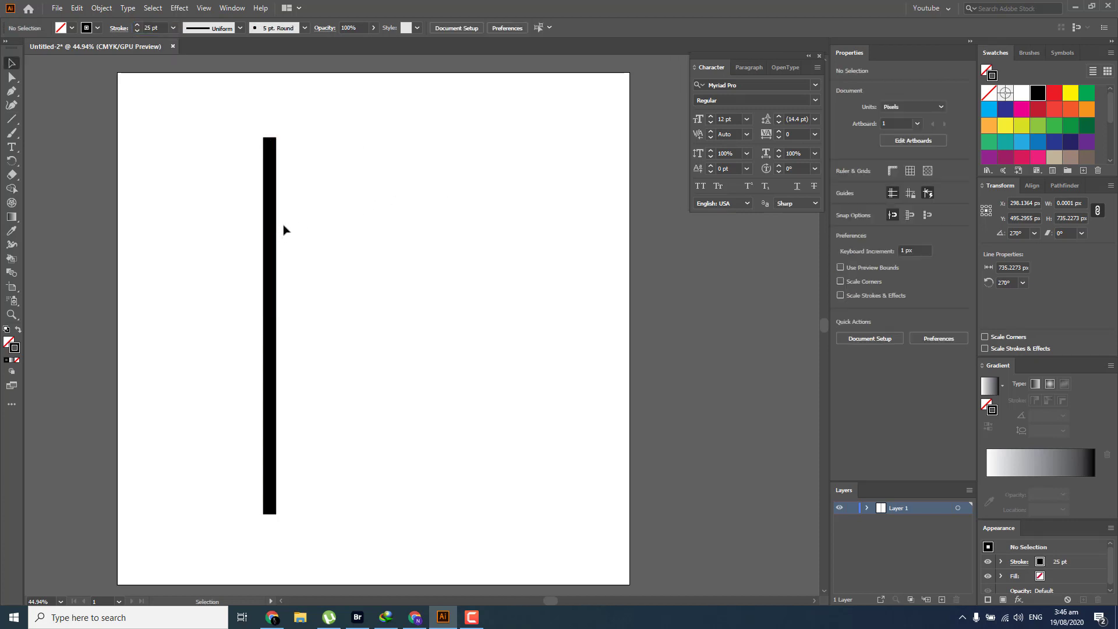
Shift the line slightly up and right, and give it a Zig Zag effect with 66 px absolute size and smooth points.
drag(275, 227, 280, 223)
click(179, 7)
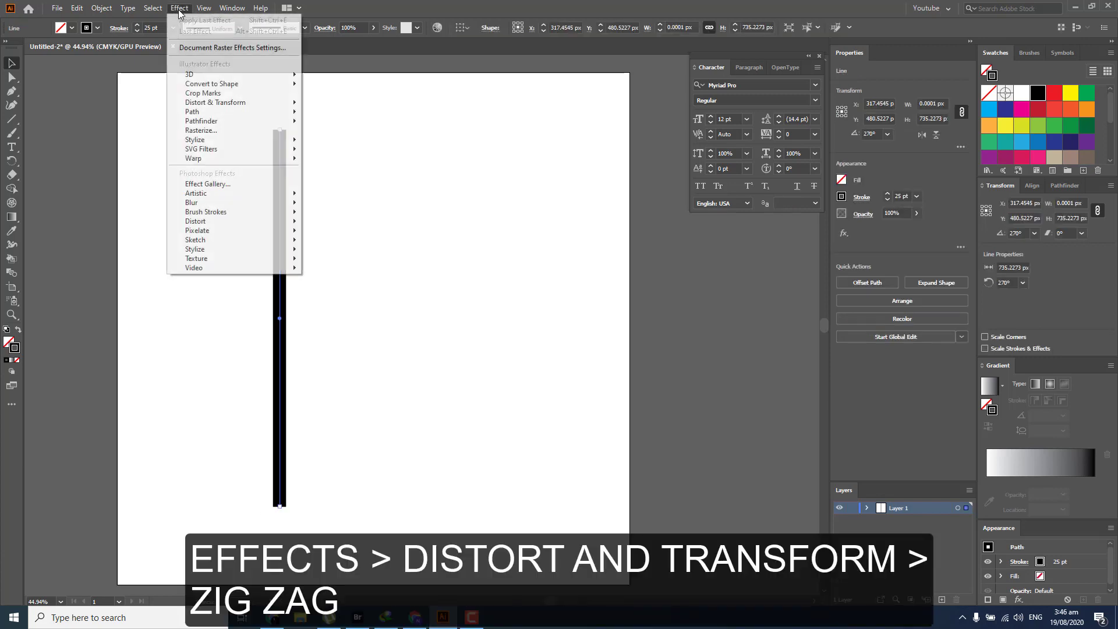
mouse_move(221, 104)
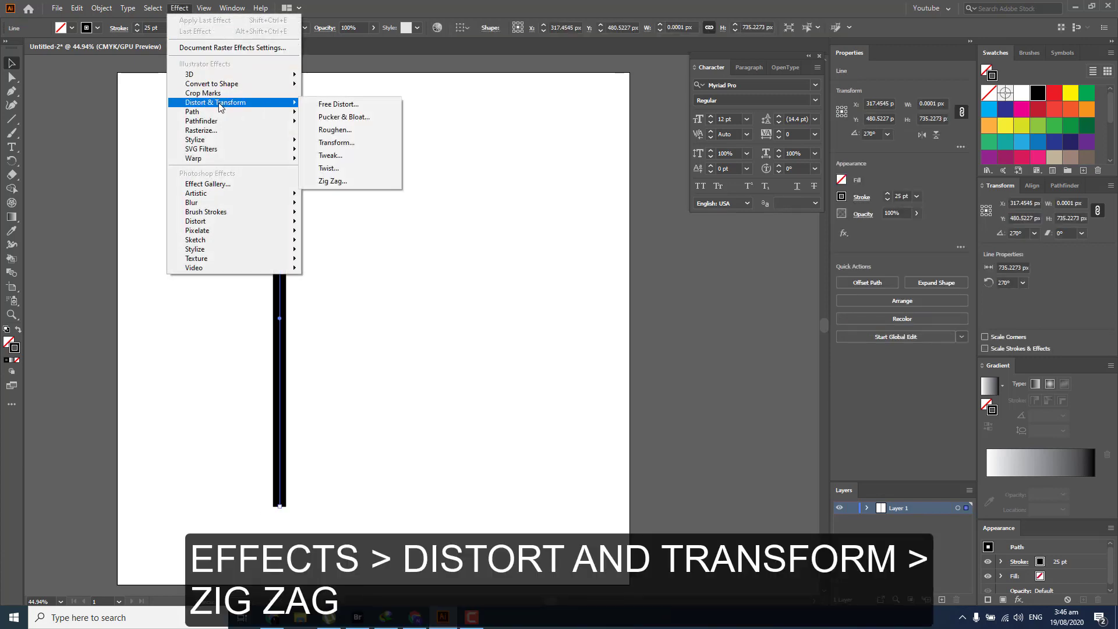
click(330, 182)
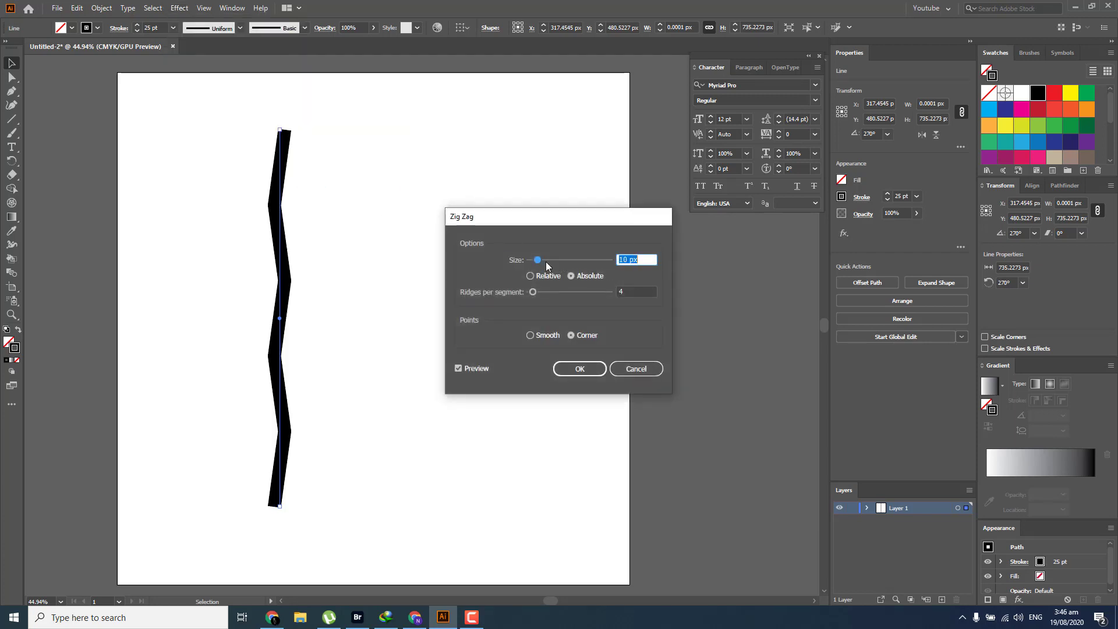
drag(539, 260, 585, 261)
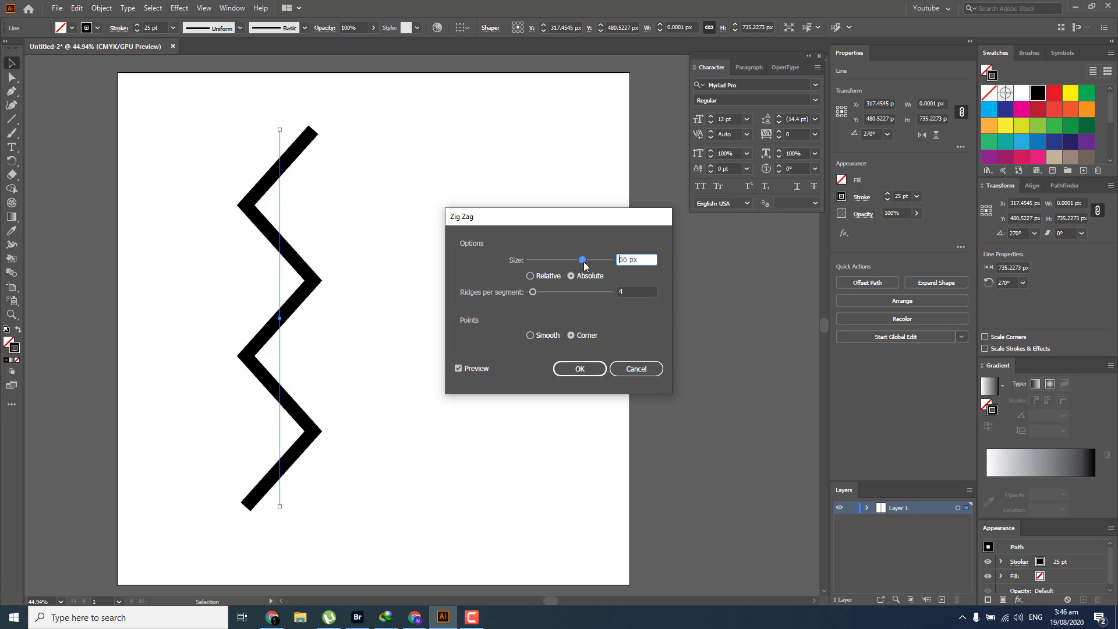
click(531, 335)
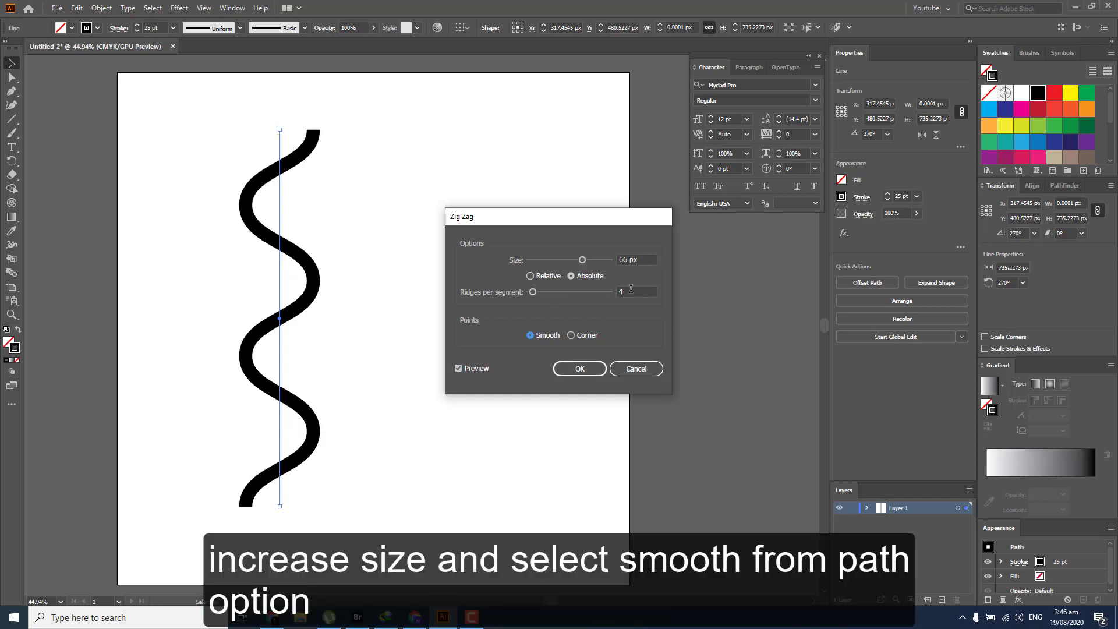
Set the Zig Zag effect to 2 ridges per segment.
click(624, 291)
key(Down)
key(Down)
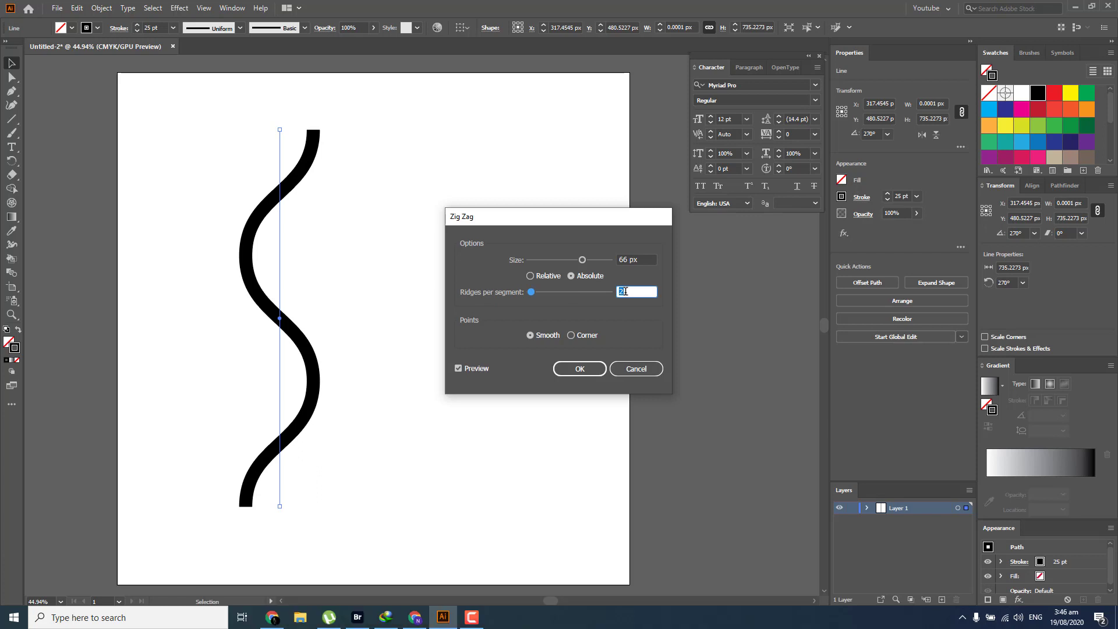
key(Down)
key(Up)
key(Up)
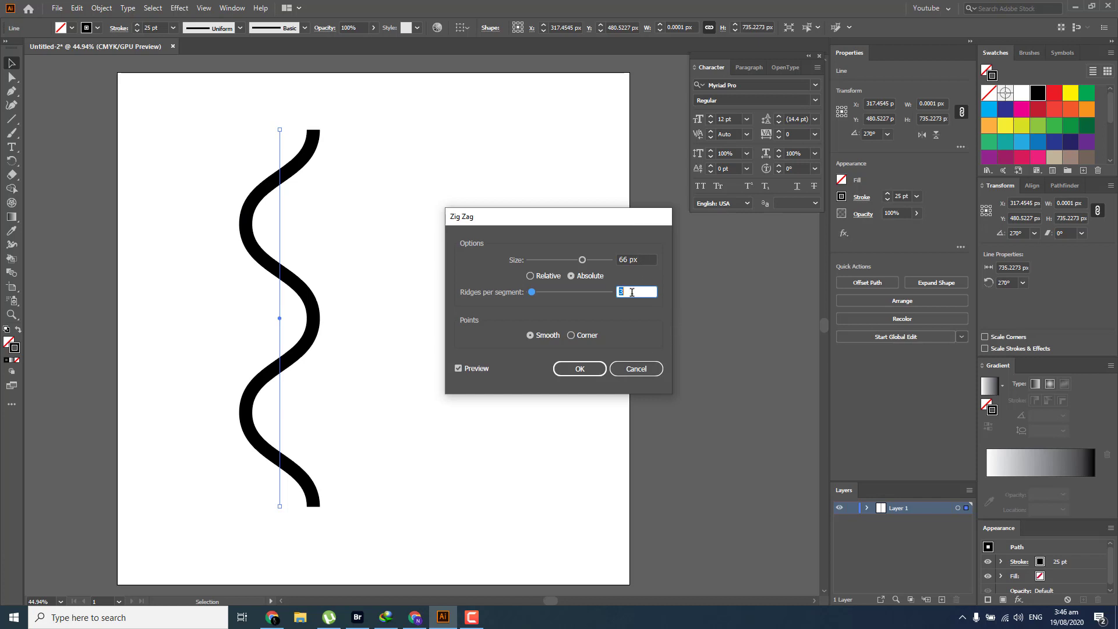
key(Down)
Raise the Zig Zag size to 100 px, apply the effect and deselect the line.
click(635, 256)
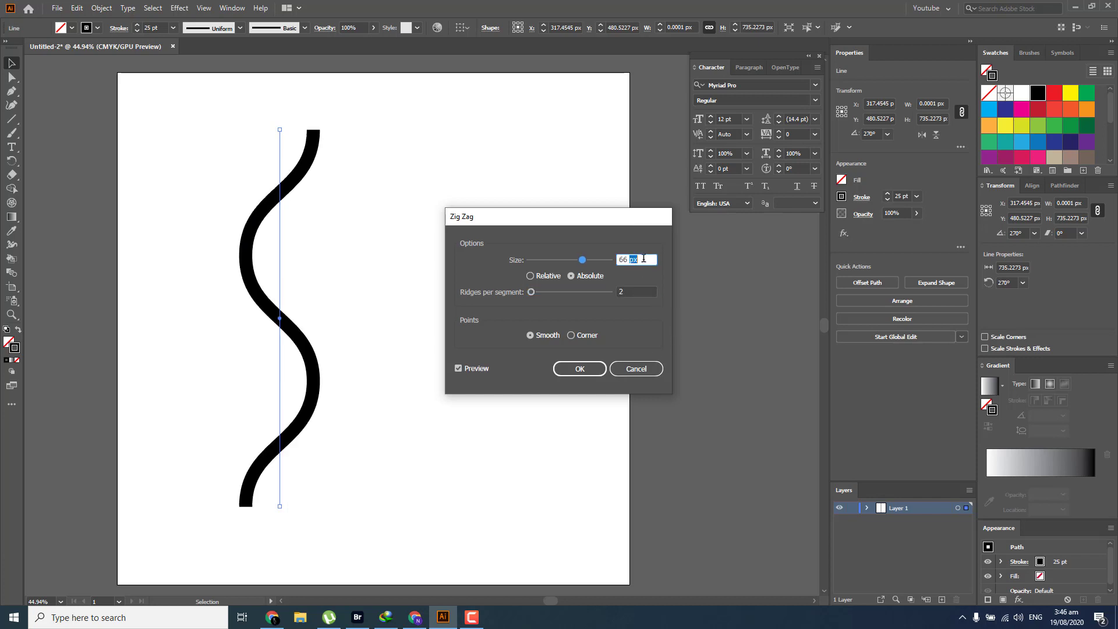
key(Up)
key(Up)
key(Up)
key(Up)
key(Up)
key(Up)
key(Up)
key(Up)
key(Up)
key(Up)
key(Up)
key(Up)
key(Up)
key(Up)
key(Up)
key(Up)
key(Up)
key(Up)
key(Up)
key(Up)
key(Up)
key(Up)
key(Up)
key(Up)
key(Up)
key(Up)
key(Up)
key(Up)
key(Up)
key(Up)
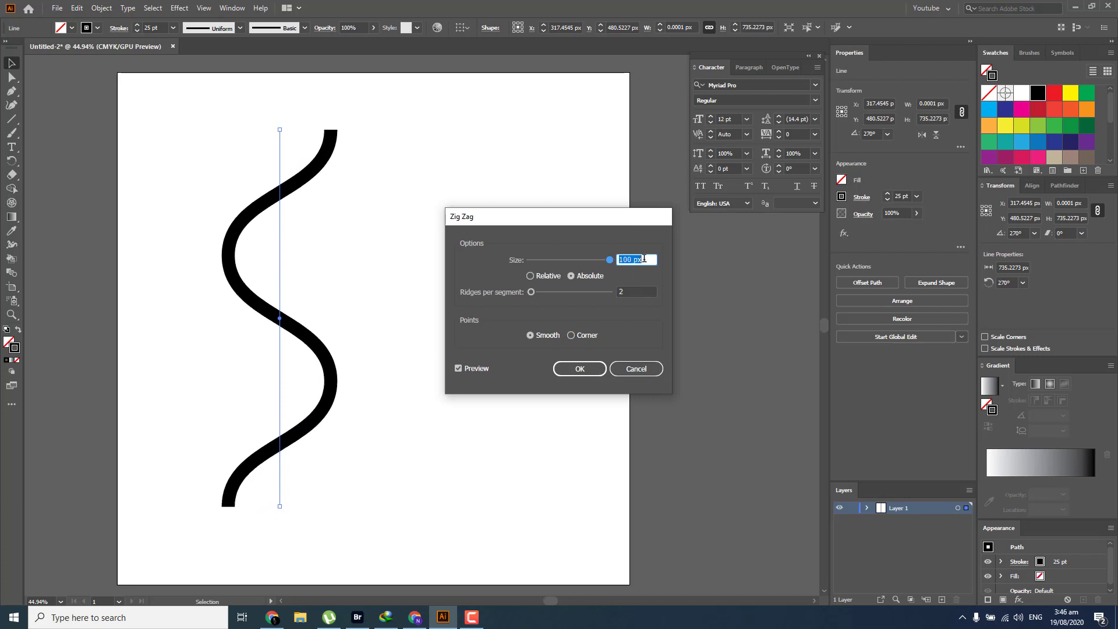
click(579, 368)
click(581, 374)
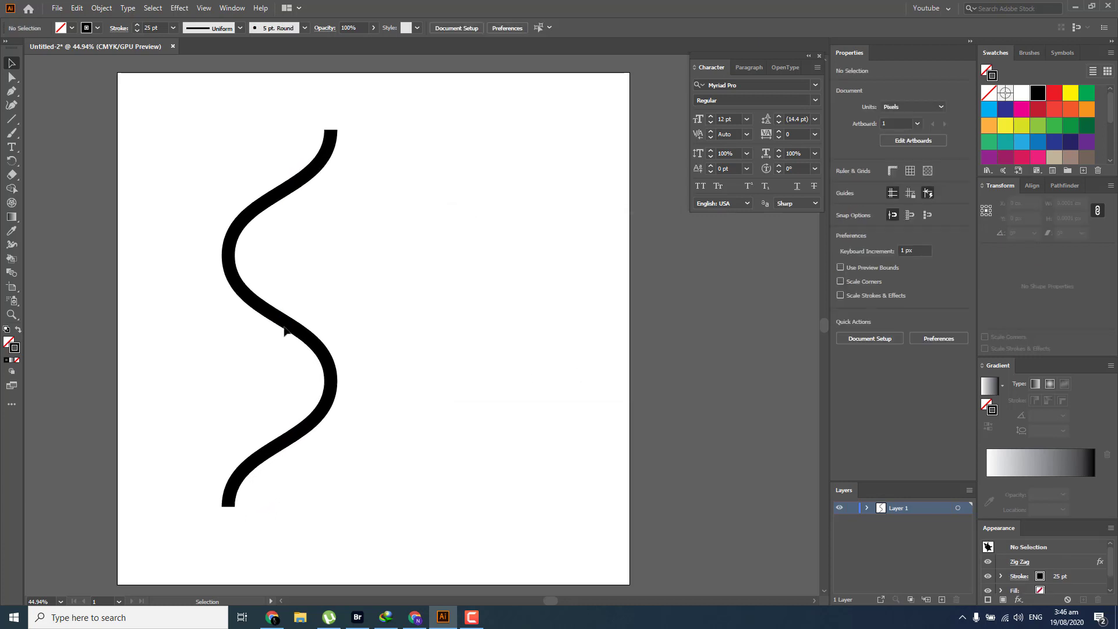
double_click(295, 331)
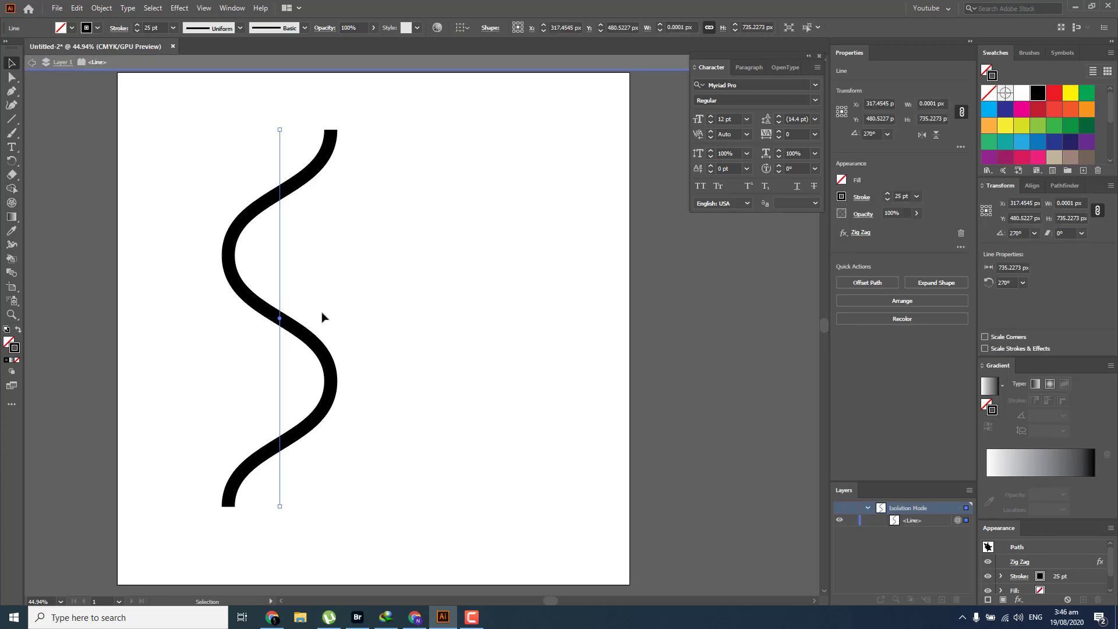
drag(309, 238, 190, 198)
double_click(218, 187)
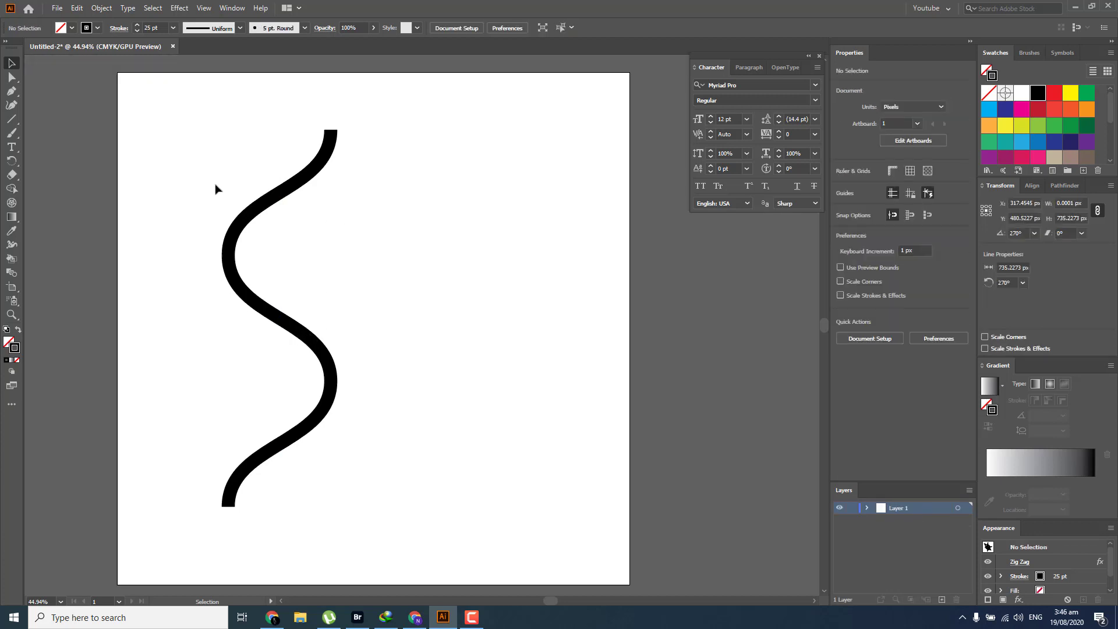
Expand the wavy line's appearance and move the resulting path about 110 px horizontally to the right.
click(283, 211)
click(101, 8)
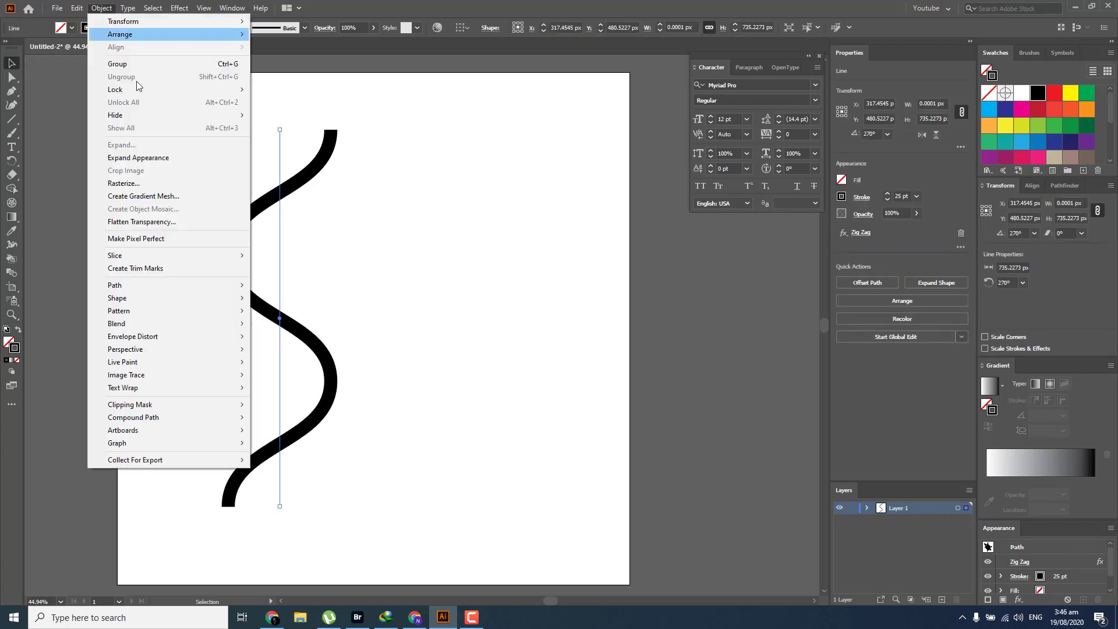
click(143, 159)
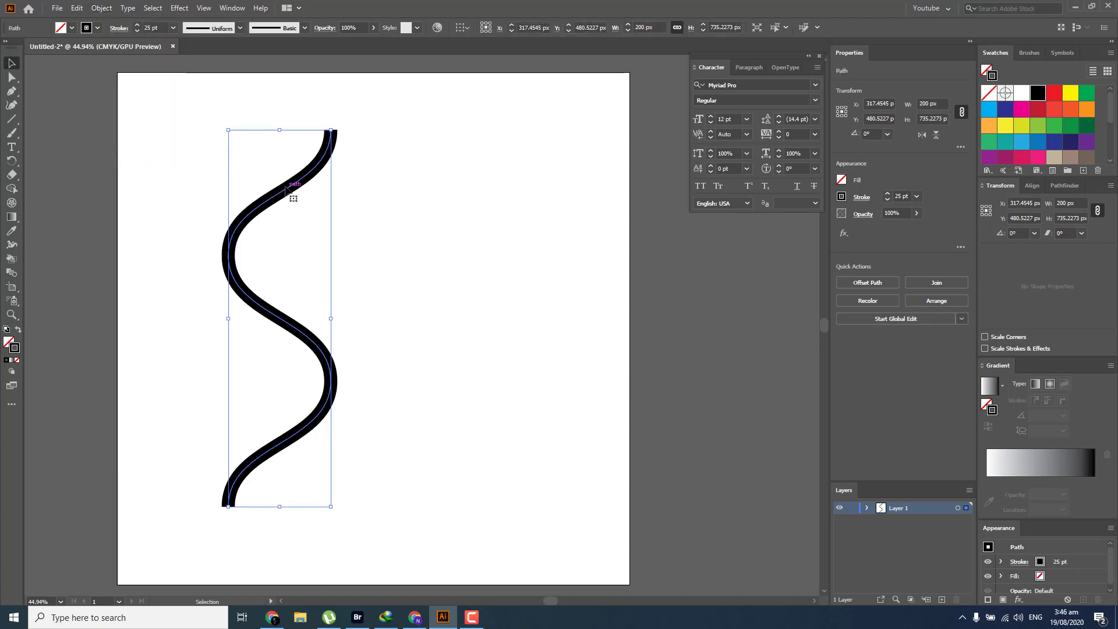
drag(291, 193, 348, 192)
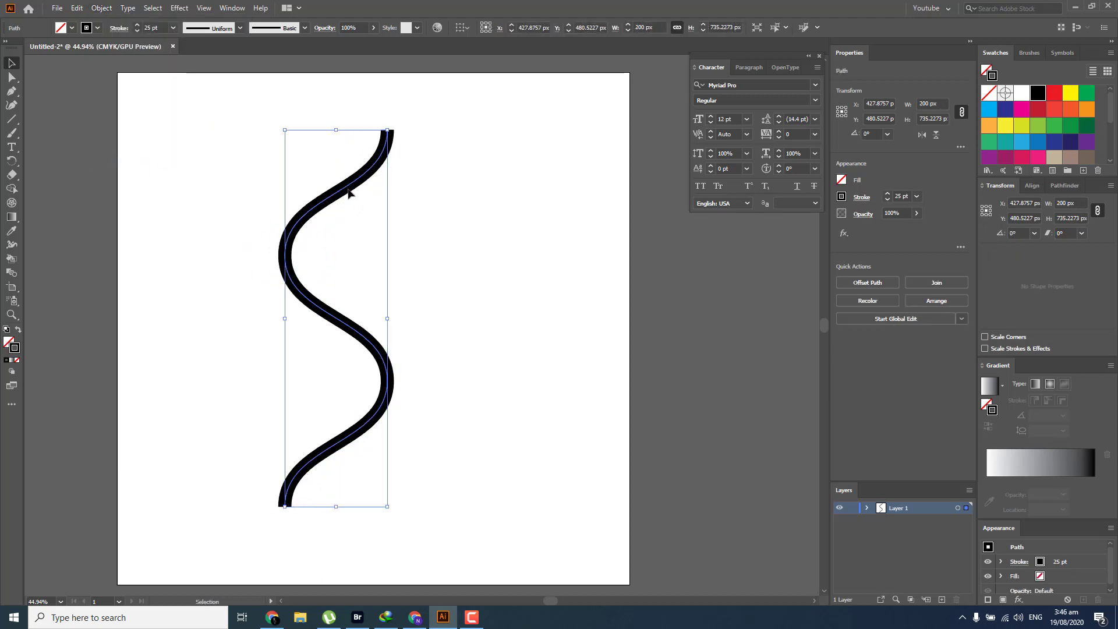
Copy the wavy path and paste the duplicate in place.
click(82, 10)
click(109, 69)
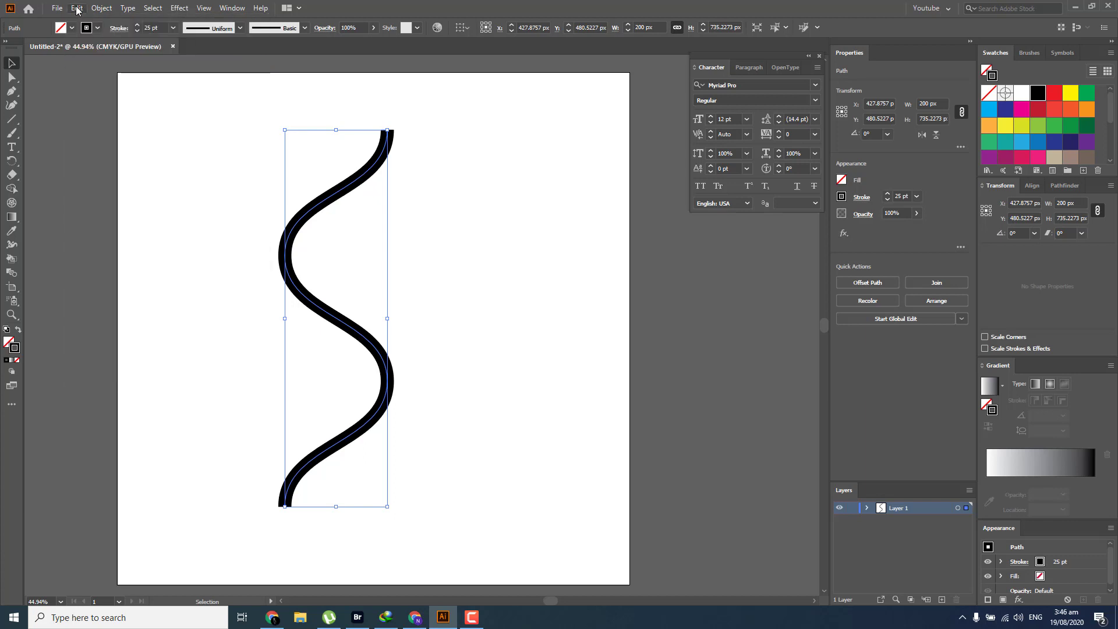
click(77, 8)
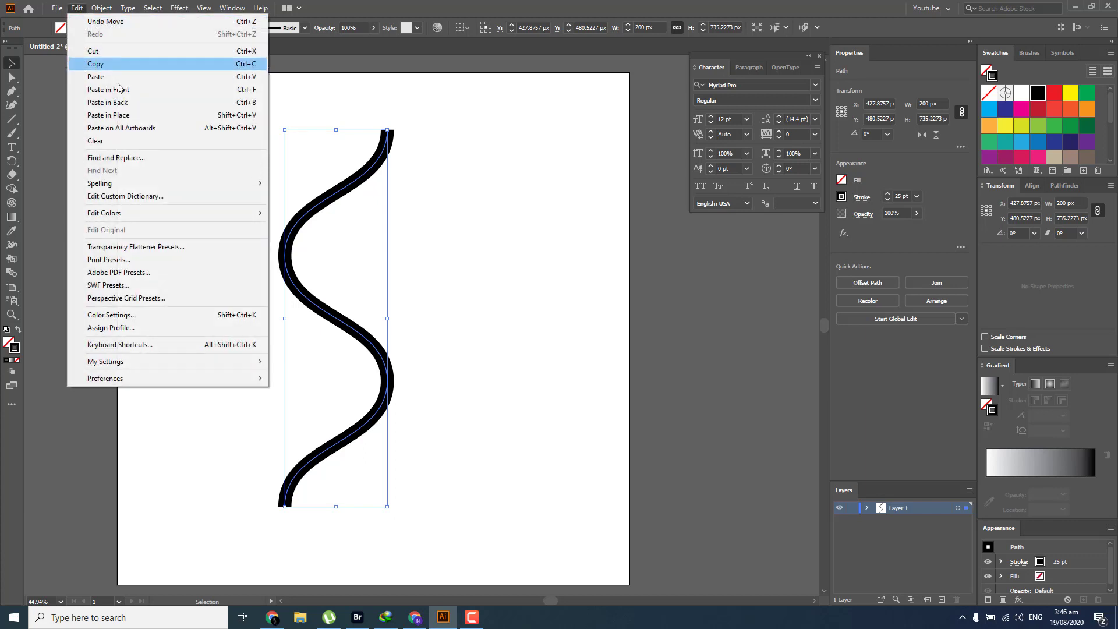
click(123, 116)
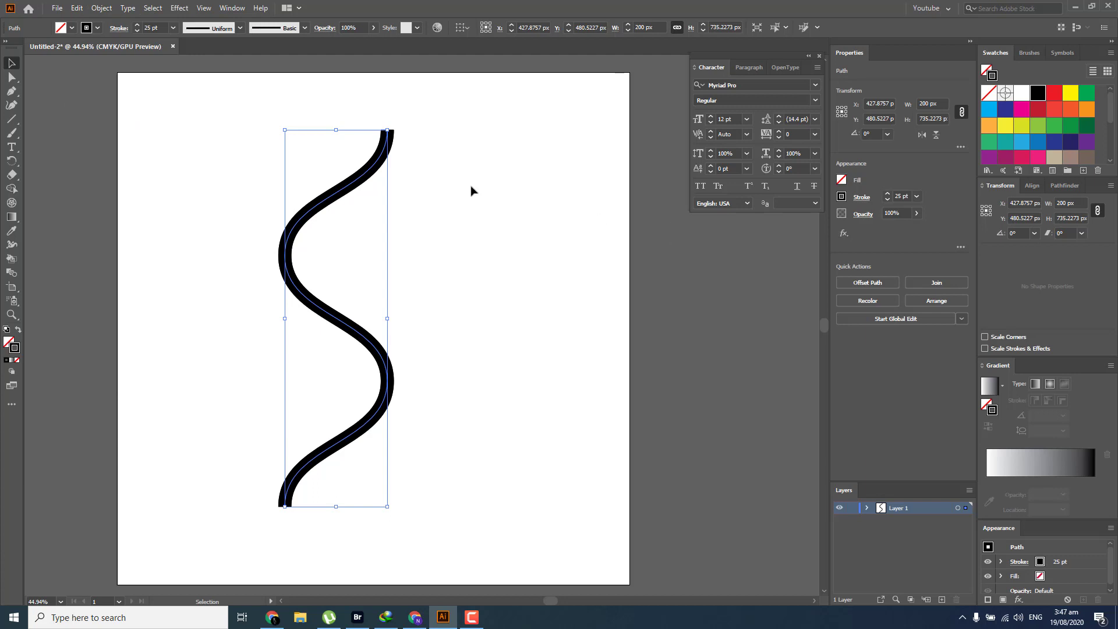
Reflect the pasted copy across the vertical axis to form two crossing strands, and deselect it.
right_click(369, 176)
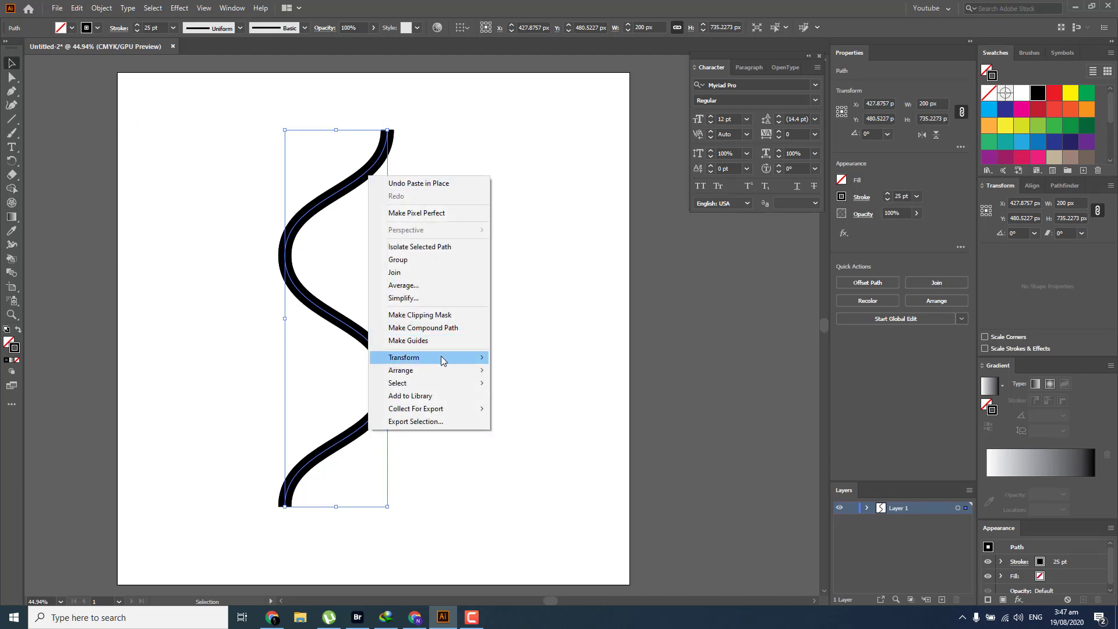
mouse_move(442, 359)
click(531, 402)
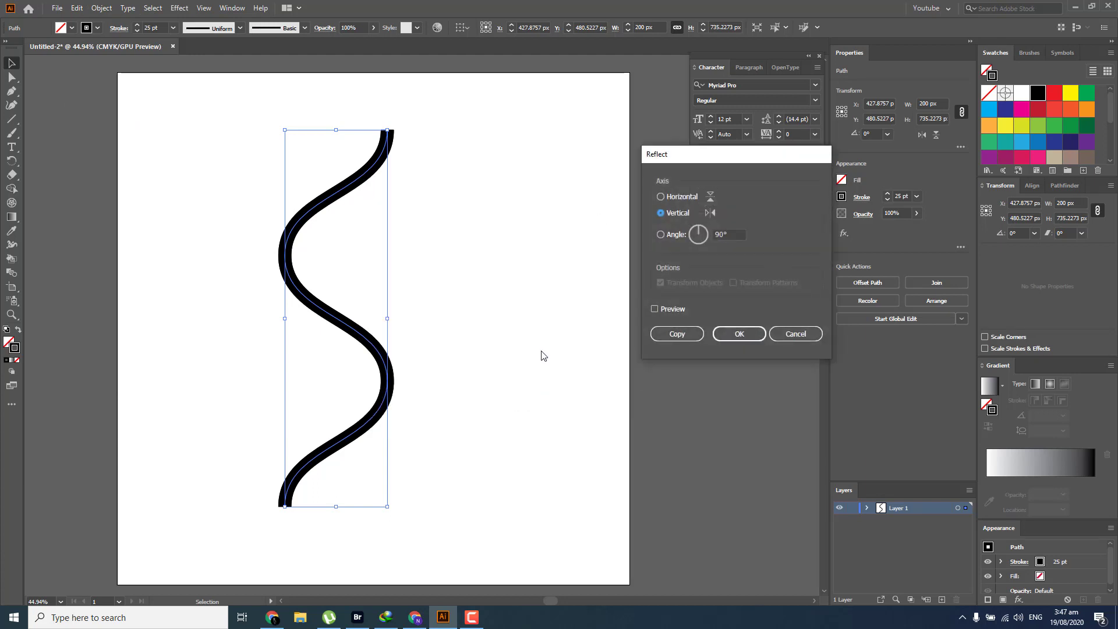
click(727, 334)
click(451, 233)
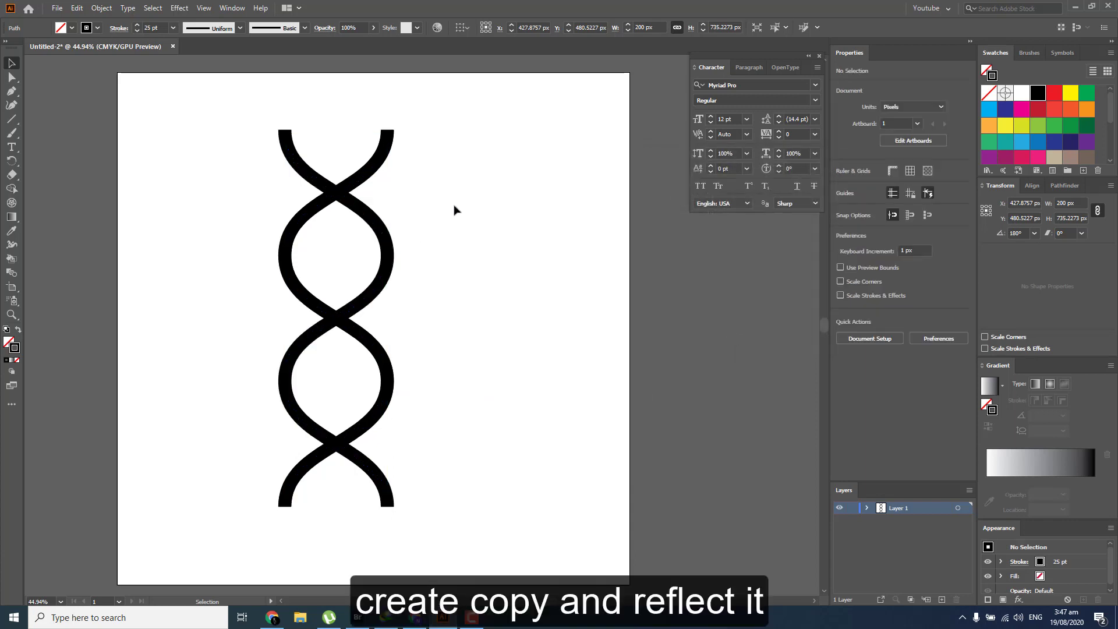
Select both crossing strands and move them together toward the centre of the artboard.
click(347, 316)
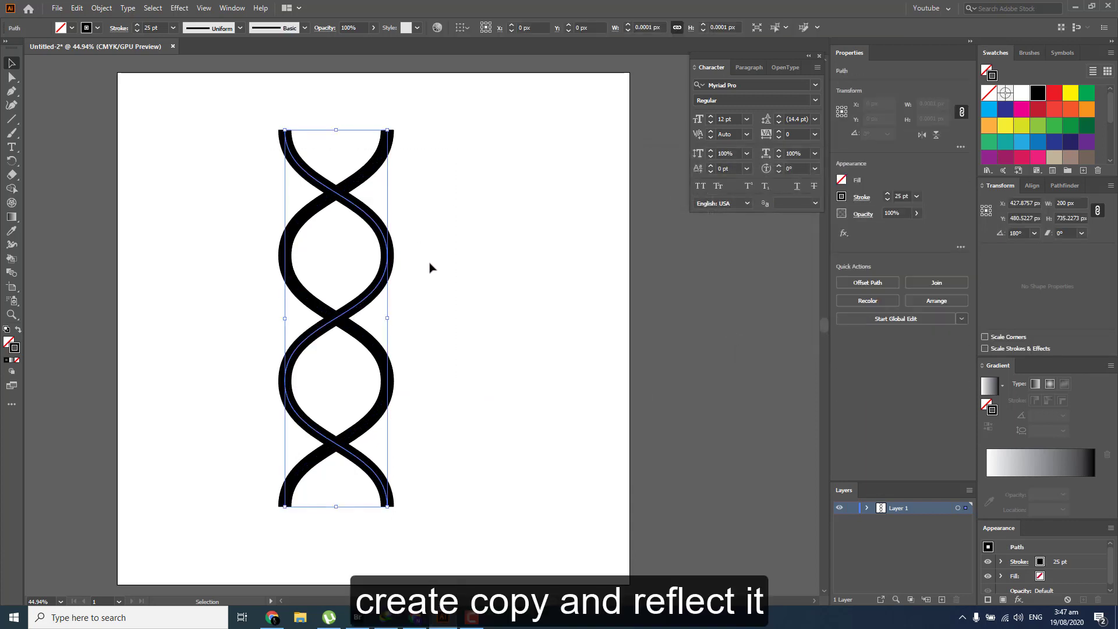
drag(449, 180, 200, 374)
drag(334, 194, 368, 208)
click(444, 220)
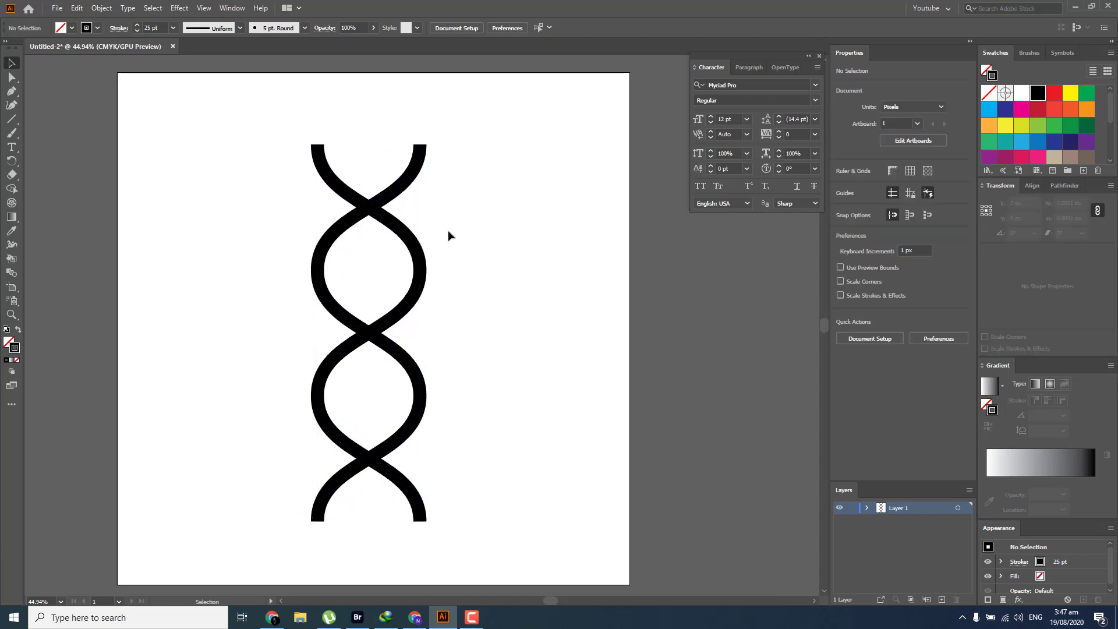
Draw a horizontal line about 386 px long across the strands' upper ends and set its stroke to 5 pt.
click(11, 119)
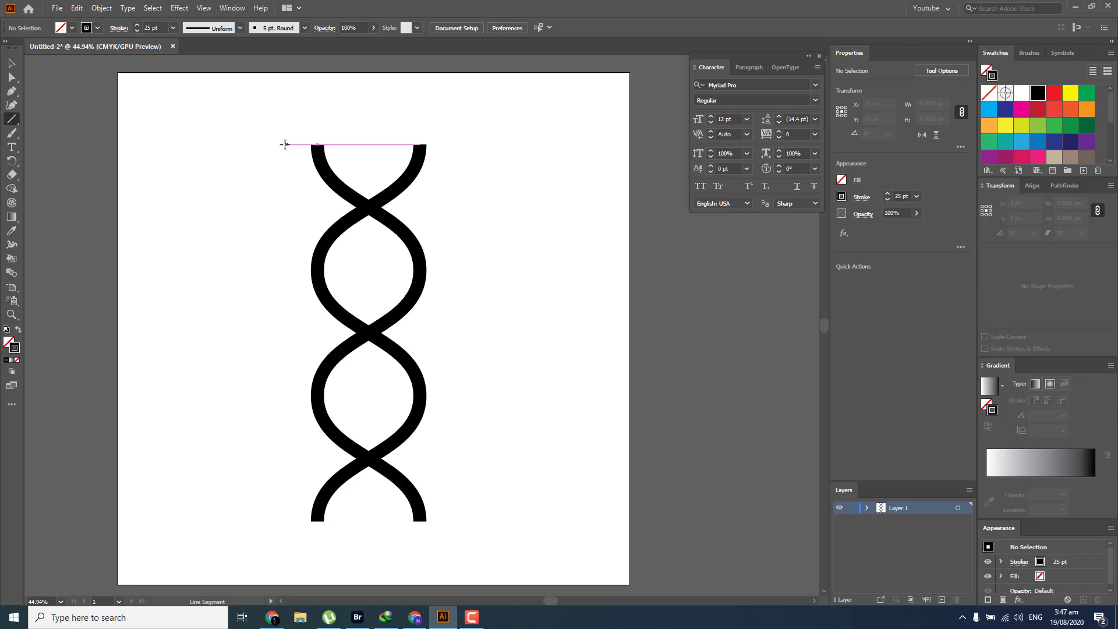
drag(274, 144, 472, 147)
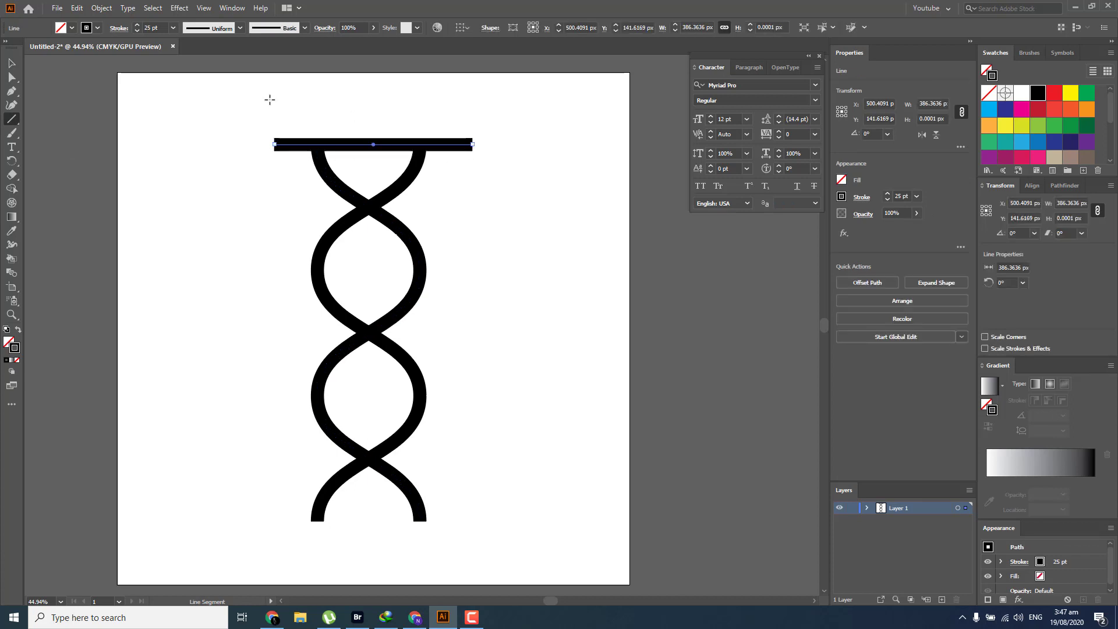
click(173, 27)
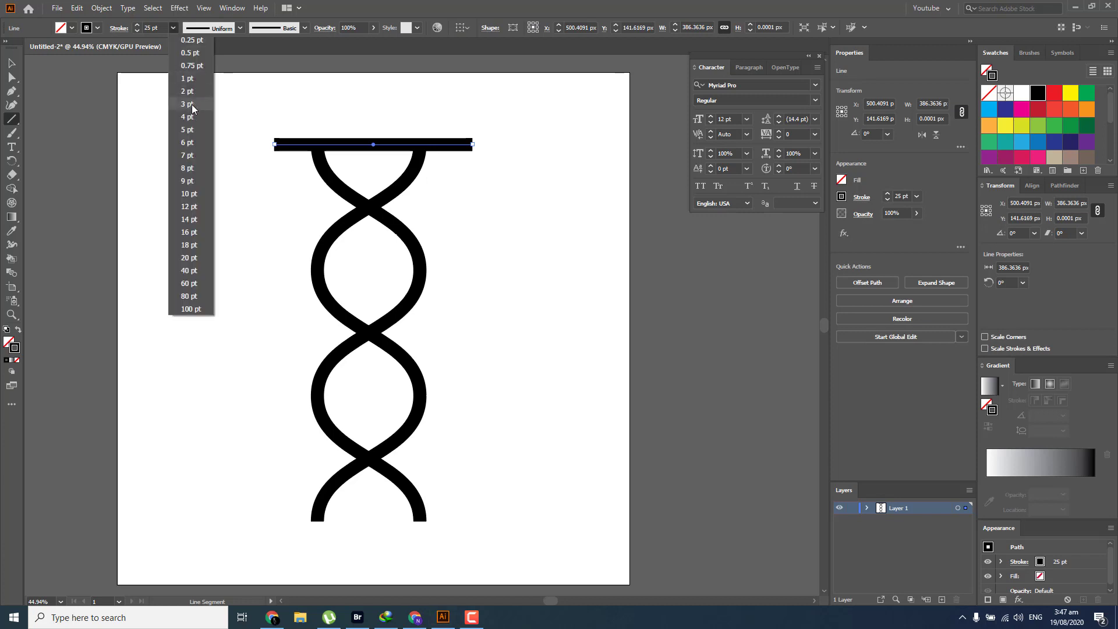
click(188, 130)
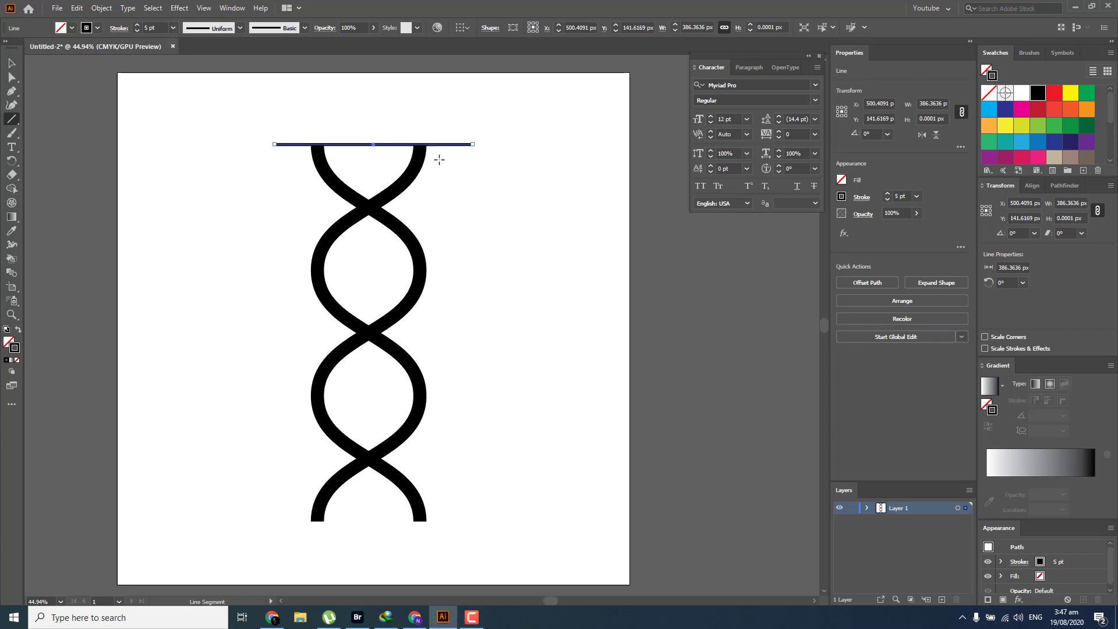
Duplicate the thin horizontal line straight down to the strands' lower ends.
key(b)
key(v)
click(494, 188)
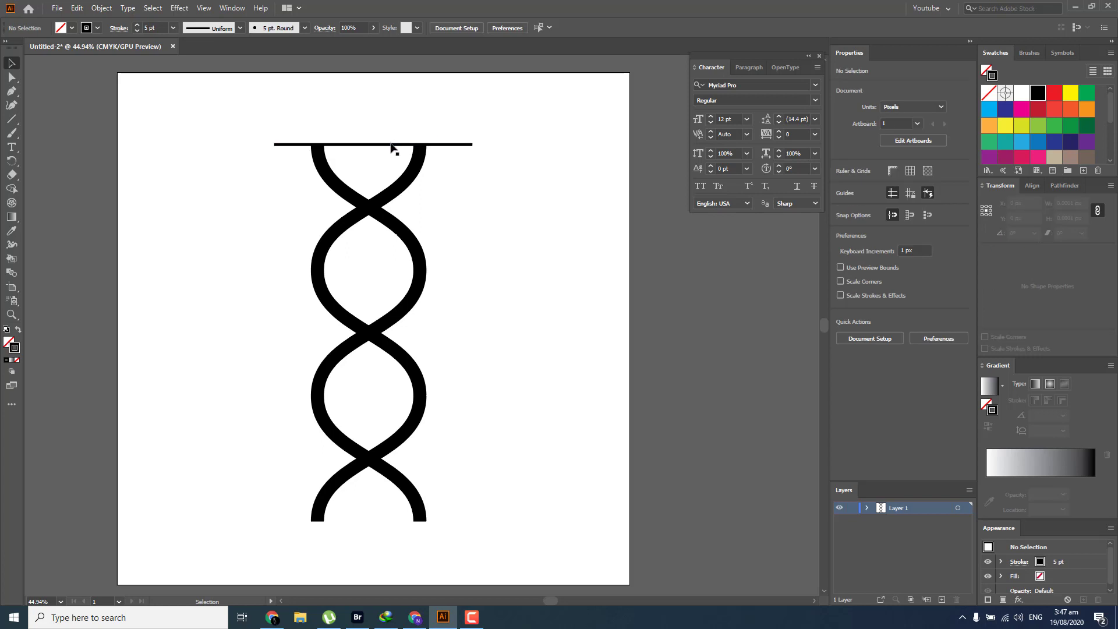
drag(393, 150, 382, 521)
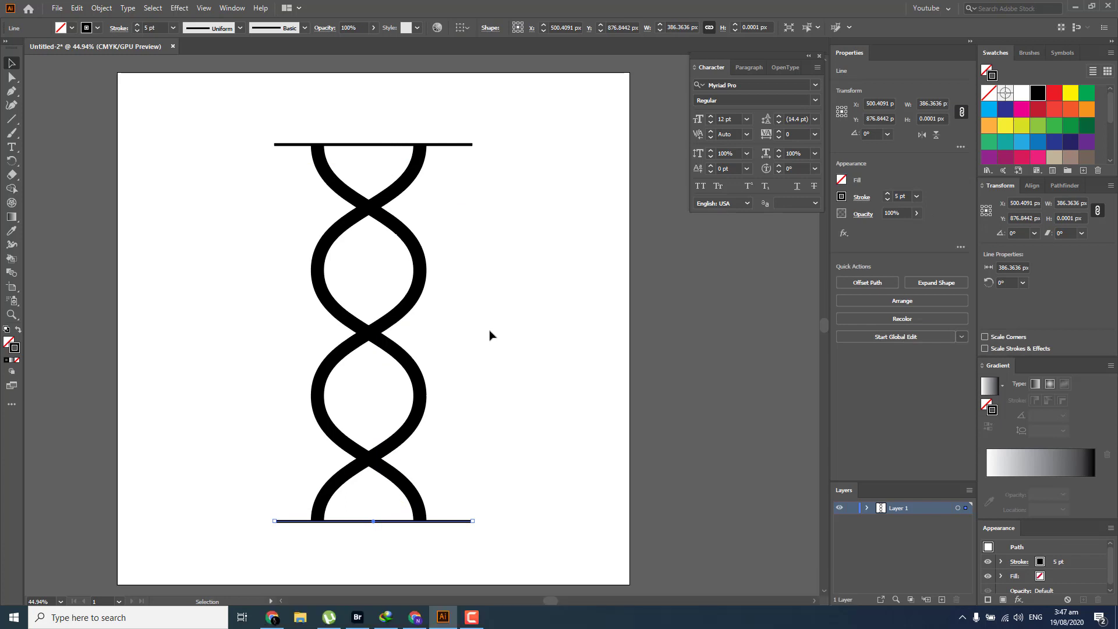
Blend the thin horizontal lines at the strands' upper and lower ends into a series of rungs, and deselect the blend.
drag(479, 325, 437, 312)
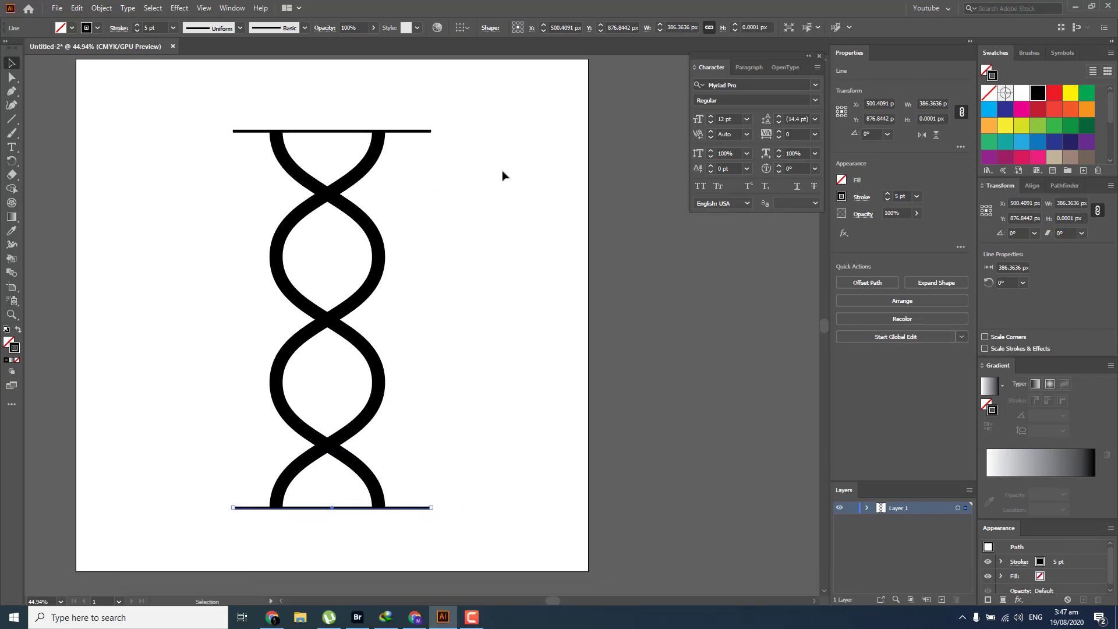
drag(477, 96, 405, 531)
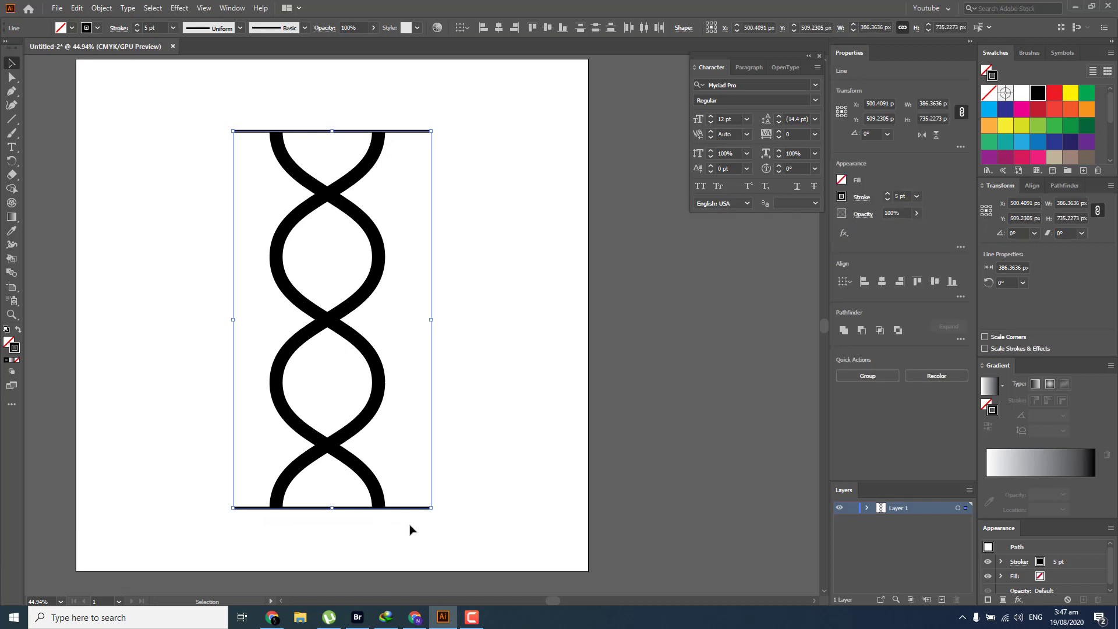
click(102, 9)
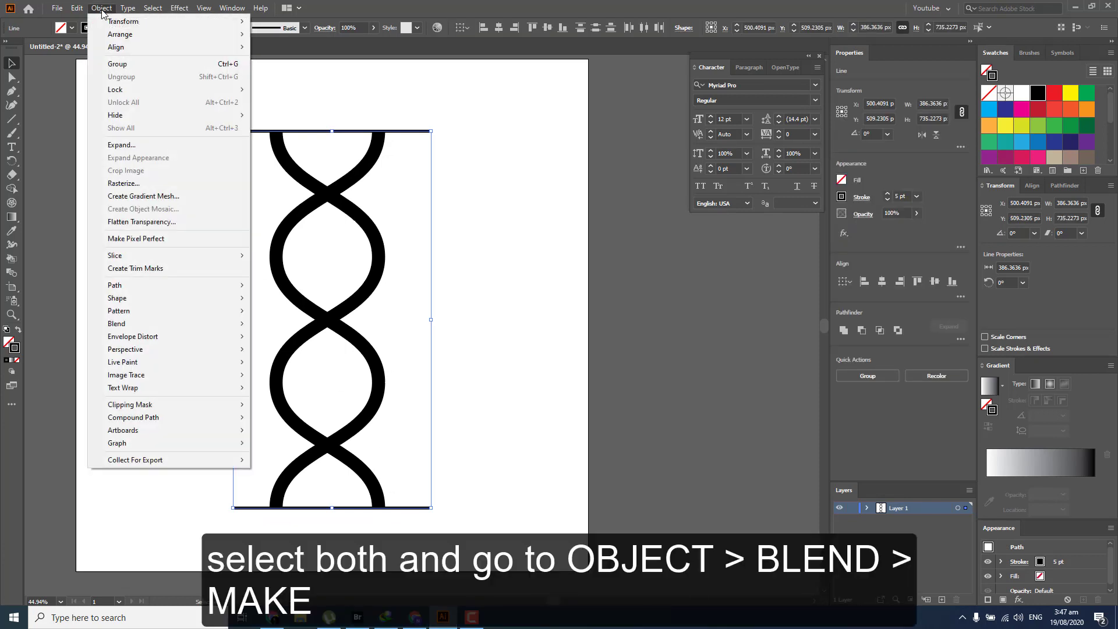
mouse_move(233, 323)
click(276, 324)
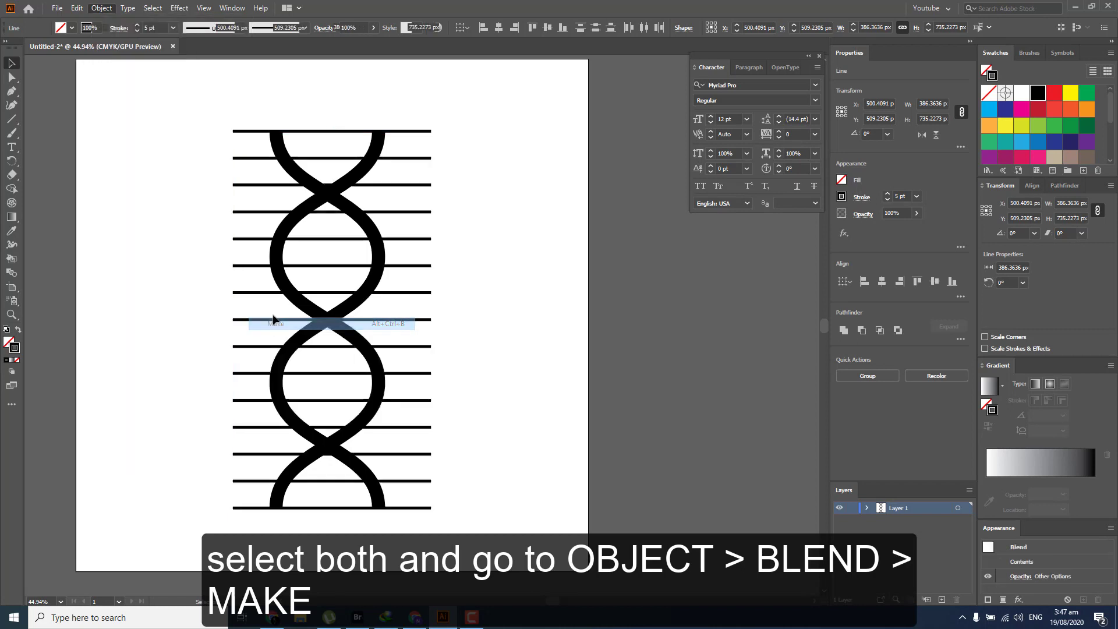
key(ctrl+shift+a)
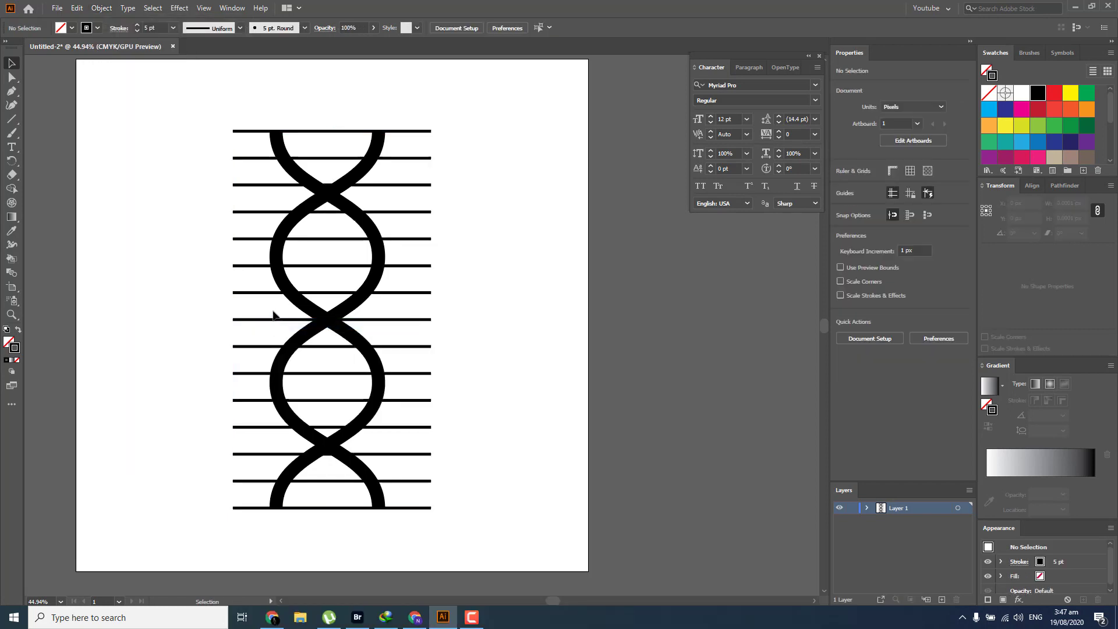
Set the rung blend's spacing to 17 specified steps, previewing different step counts before applying.
click(418, 131)
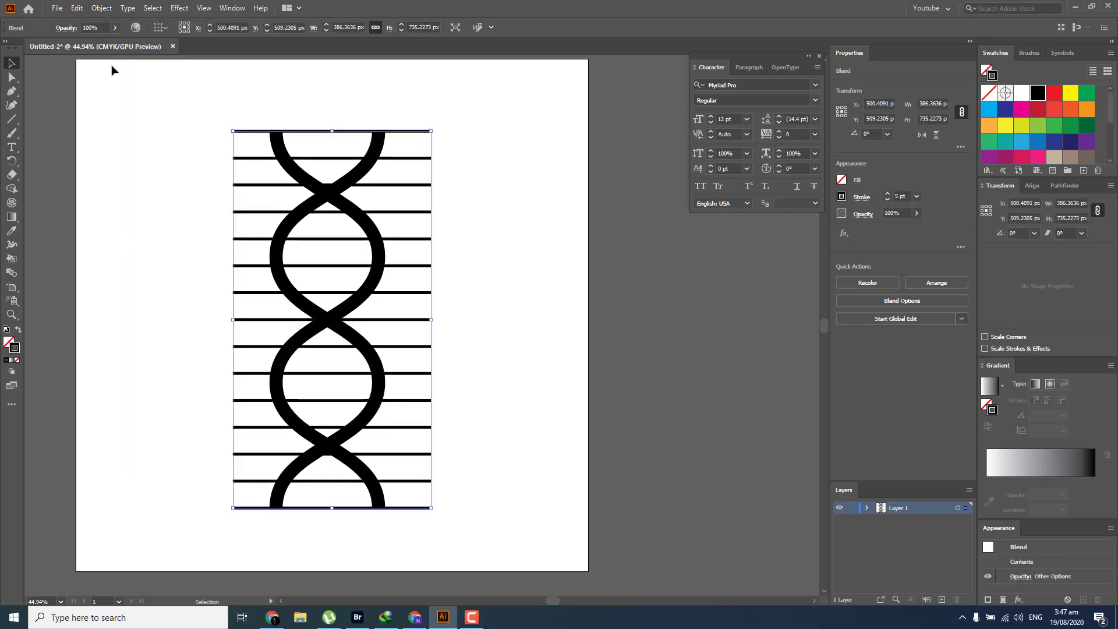
click(101, 8)
mouse_move(215, 324)
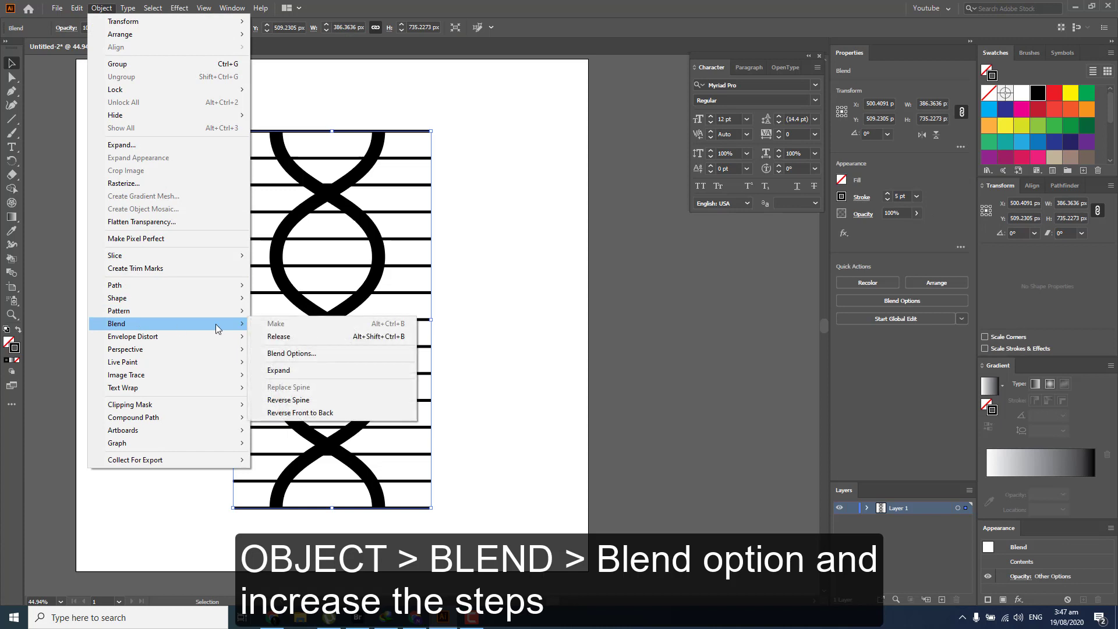
click(291, 353)
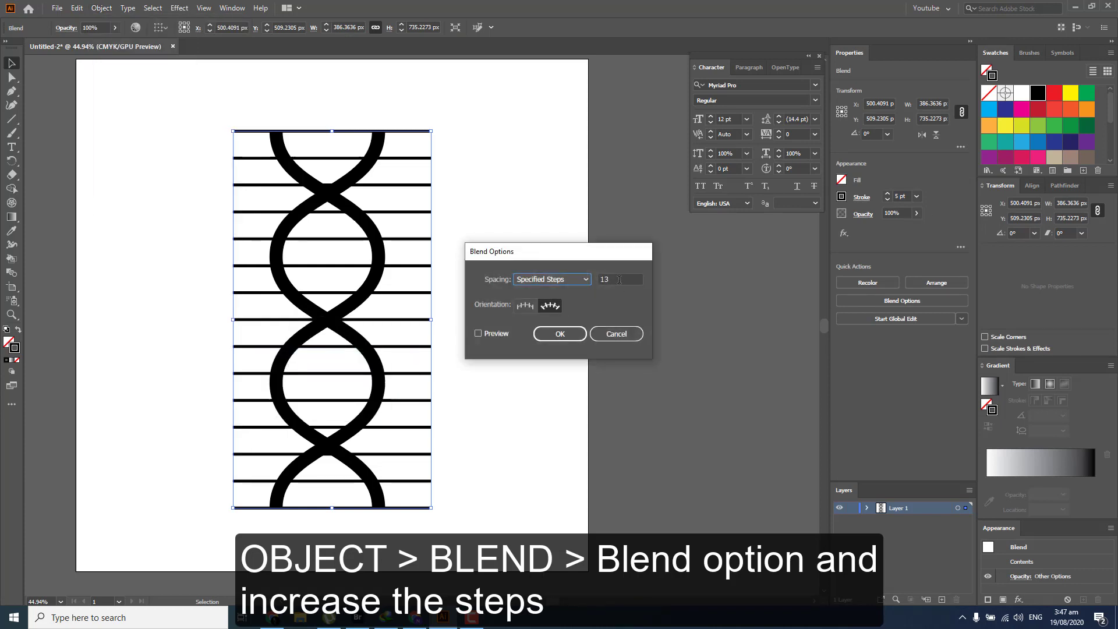
click(619, 279)
click(496, 334)
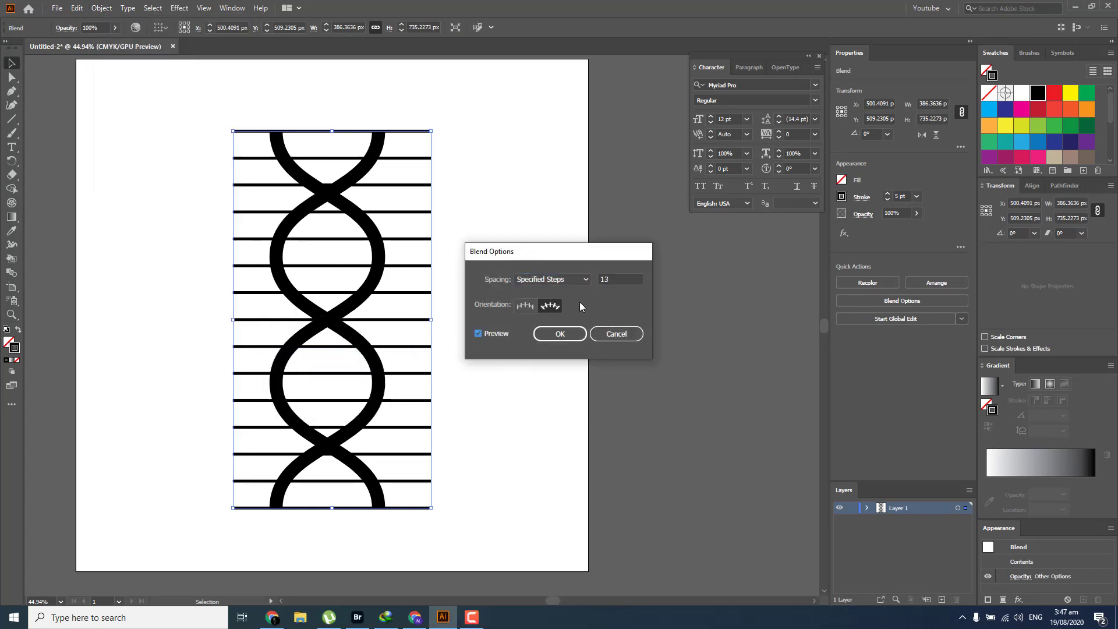
key(Up)
key(Up)
key(Up)
key(Up)
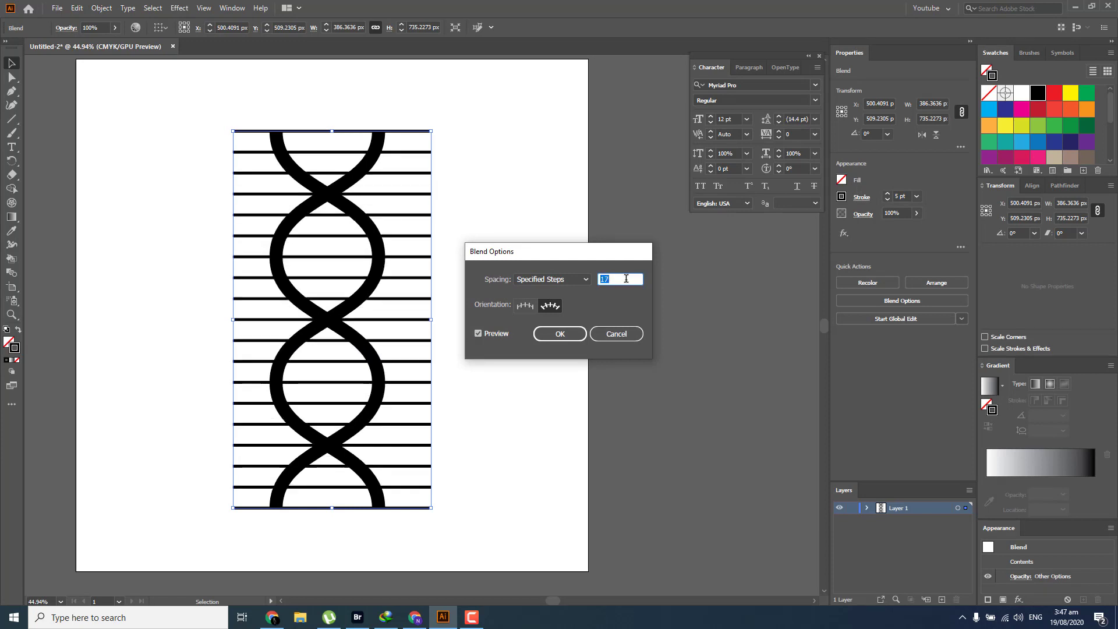
key(Up)
key(Up)
key(Up)
key(Up)
key(Up)
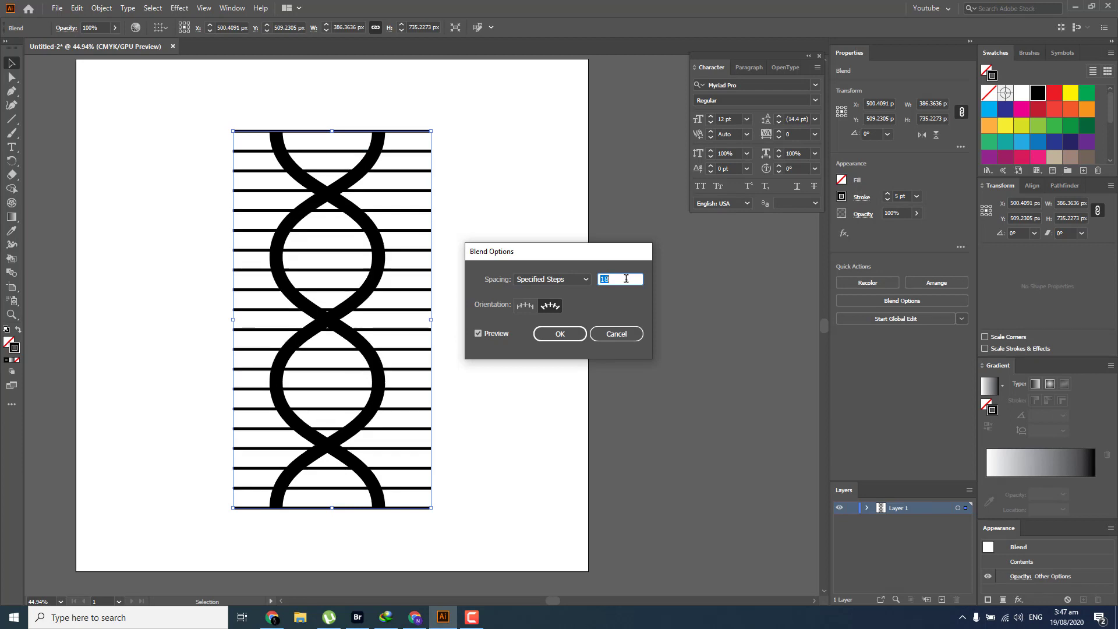
key(Up)
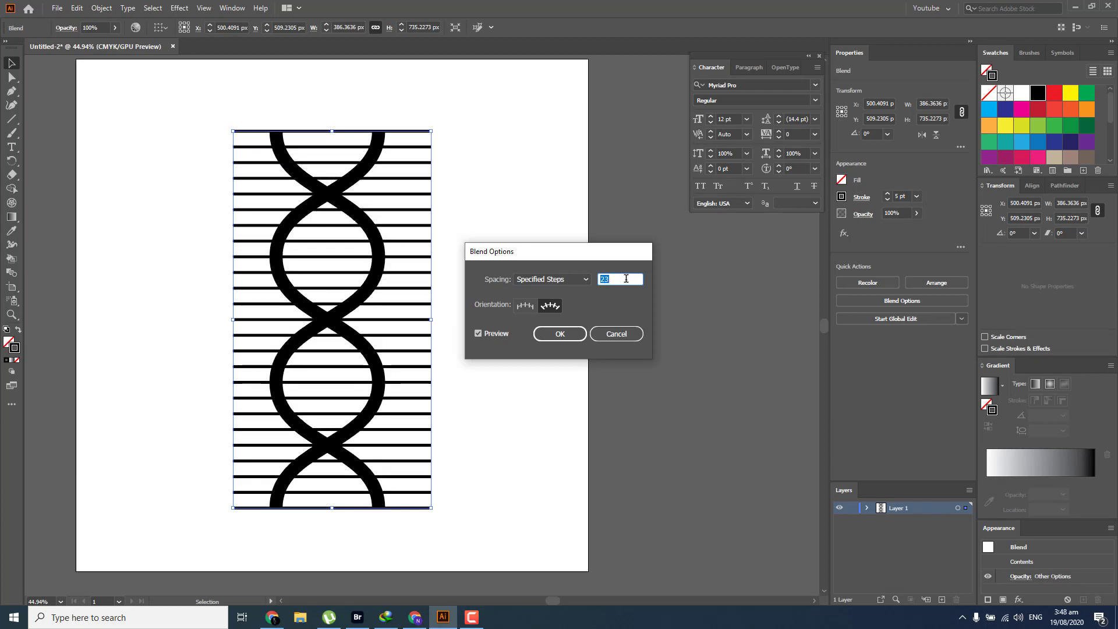
key(Down)
key(Down)
key(Down)
key(Down)
key(Down)
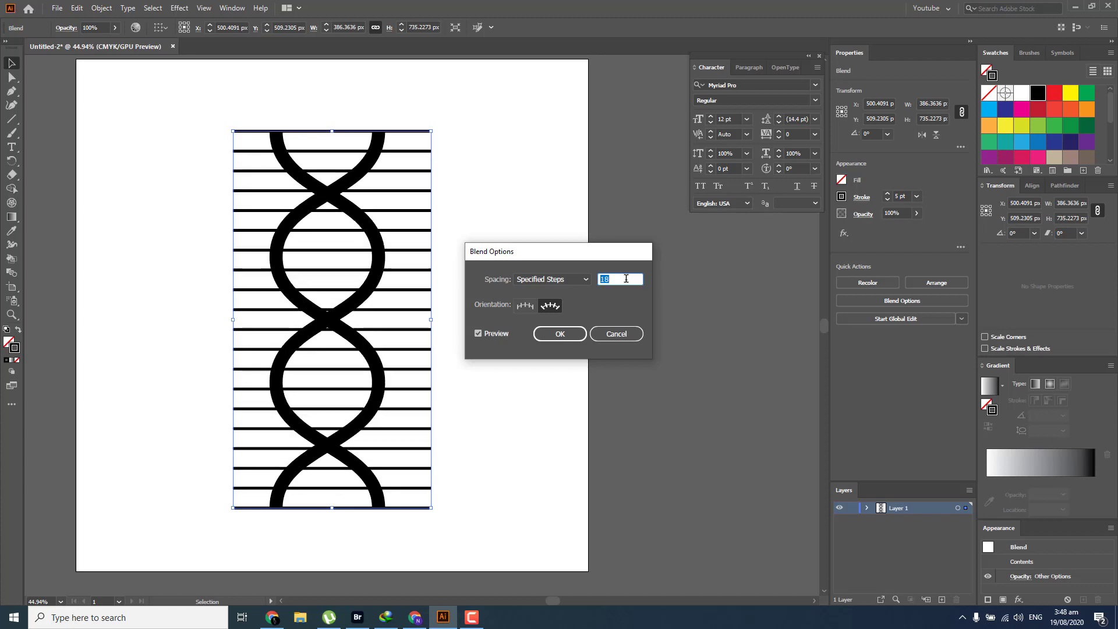
key(Up)
key(Down)
key(Down)
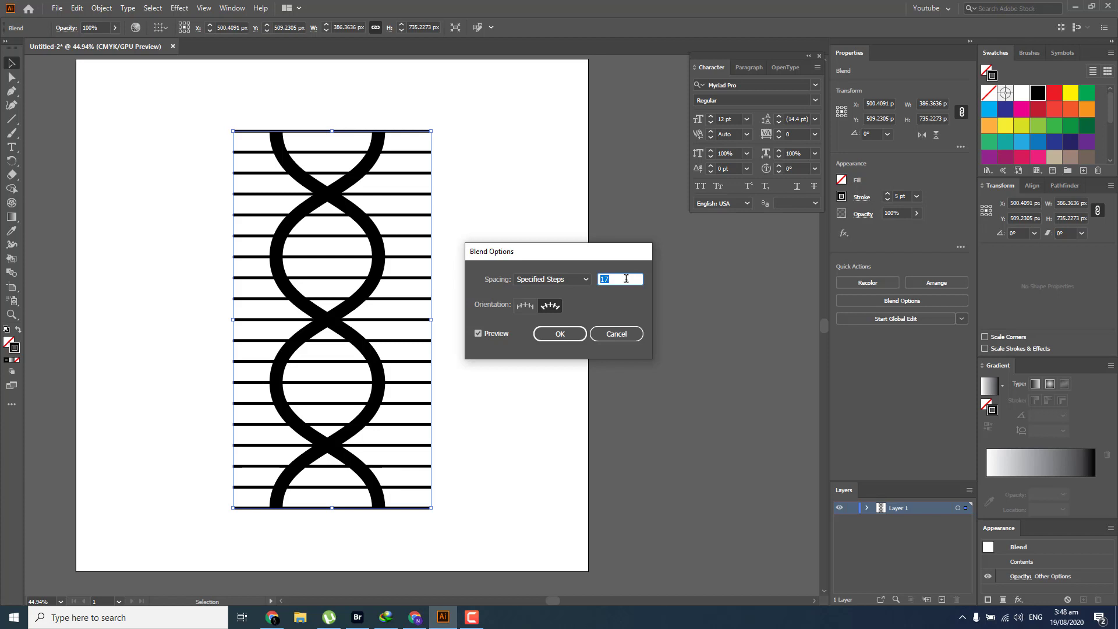
key(Down)
key(Down)
key(Down)
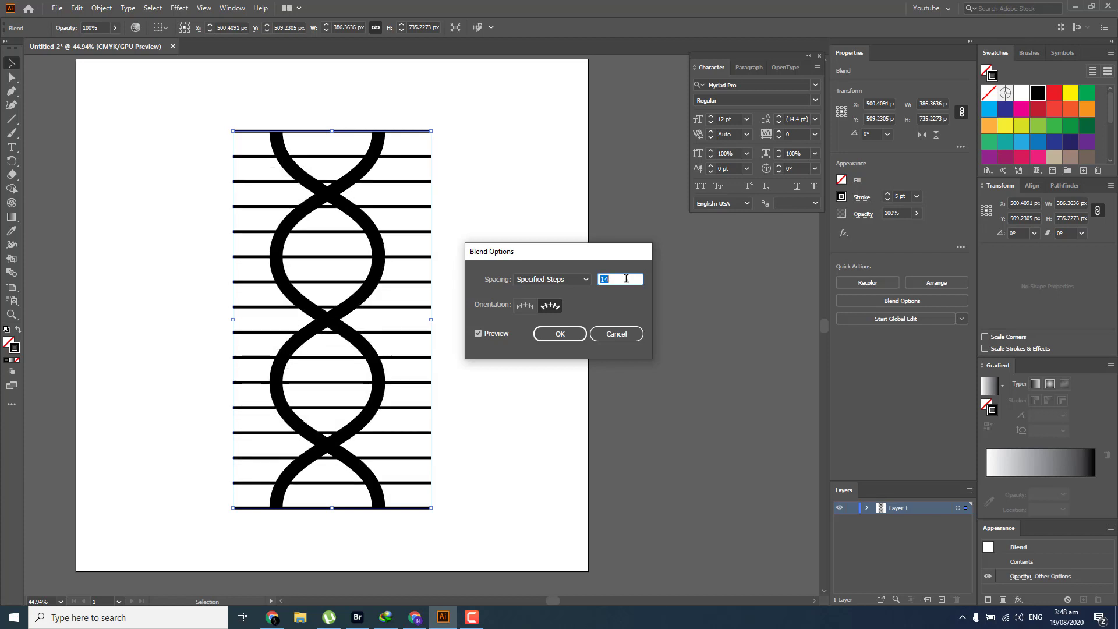
key(Up)
key(Up)
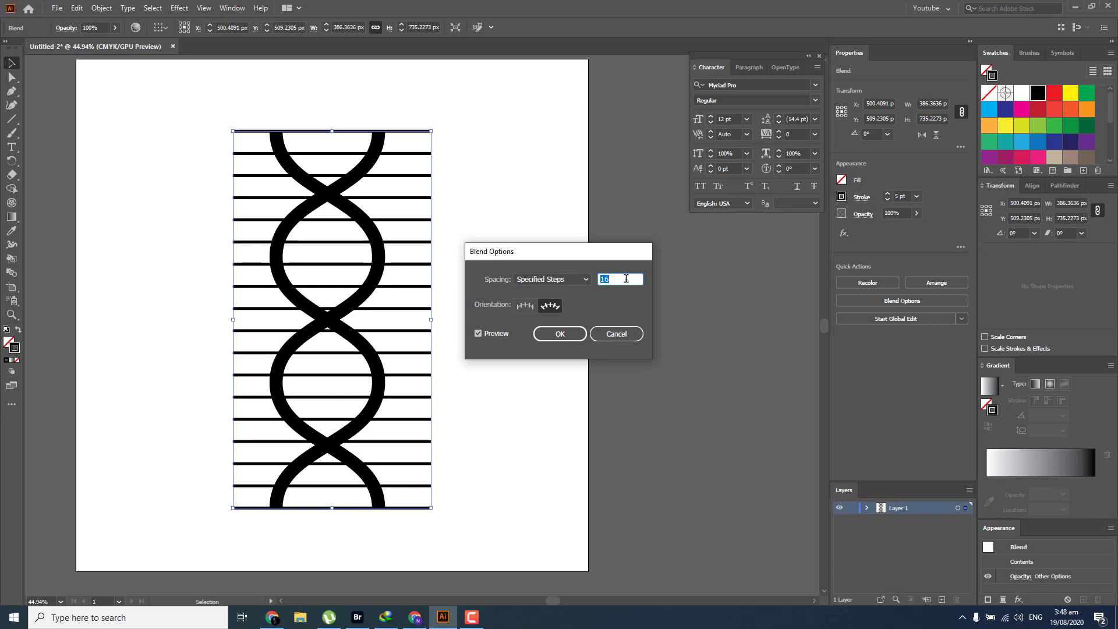
key(Up)
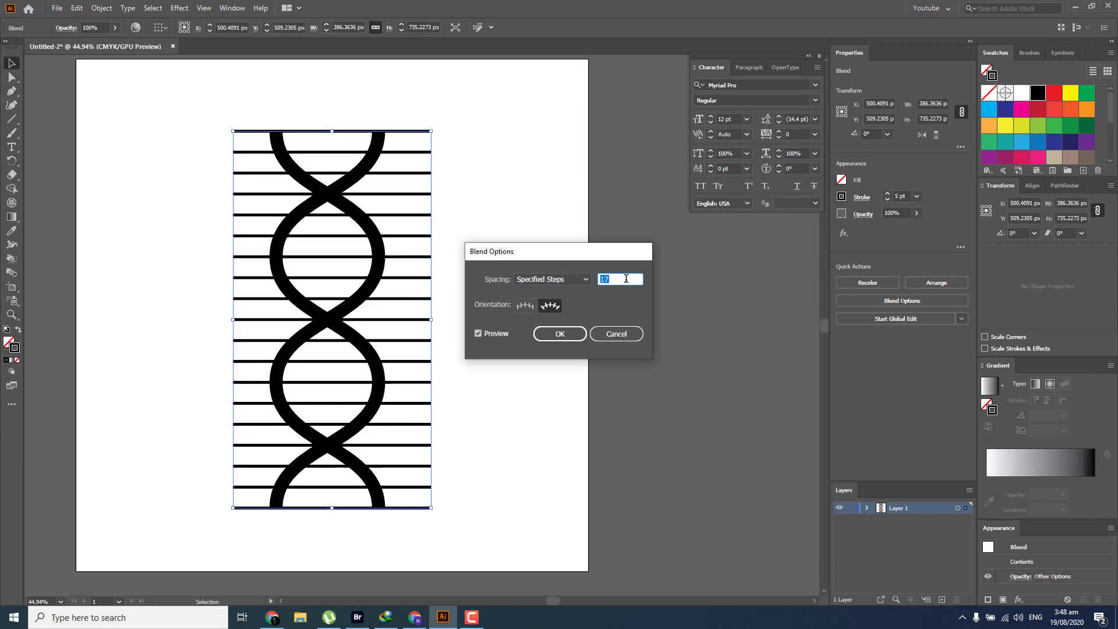
click(547, 334)
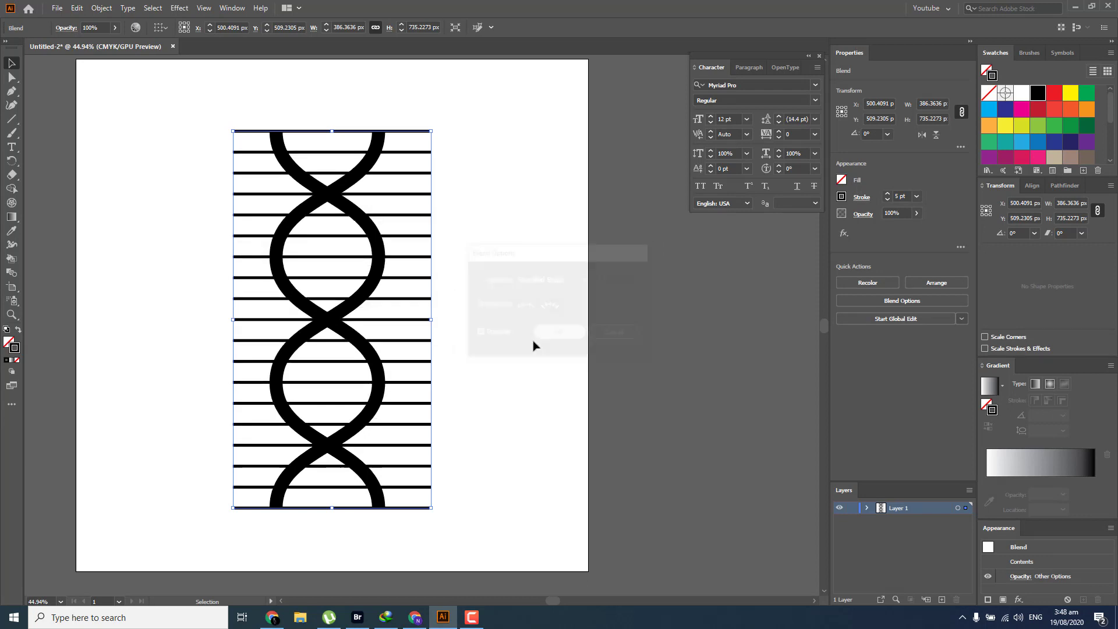
Expand the blend into a group of separate horizontal lines and deselect it.
click(101, 8)
click(141, 146)
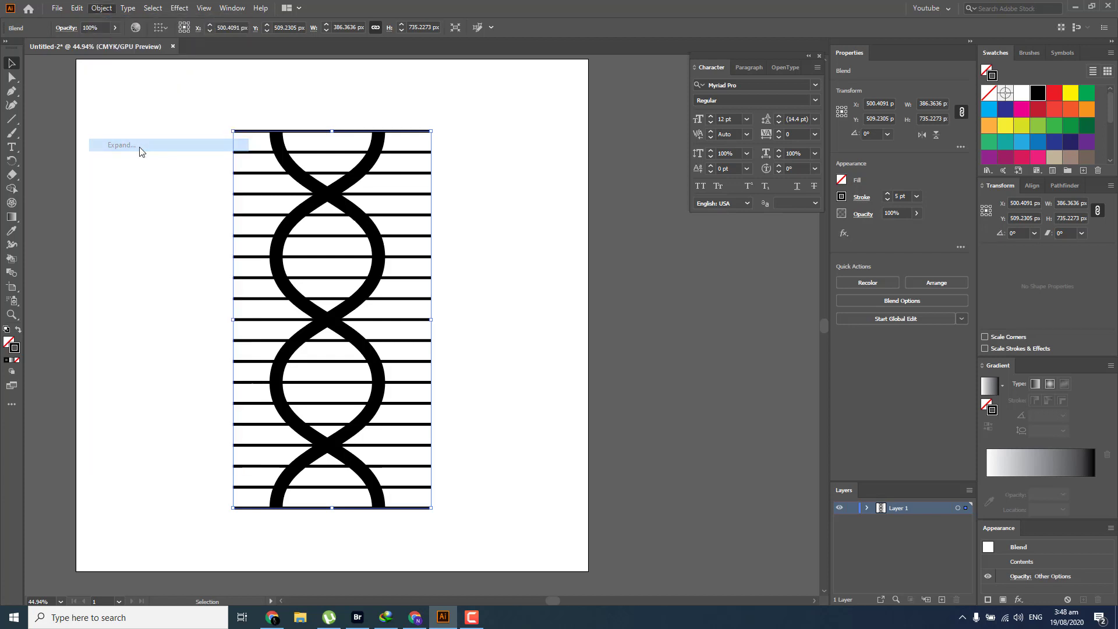
click(529, 373)
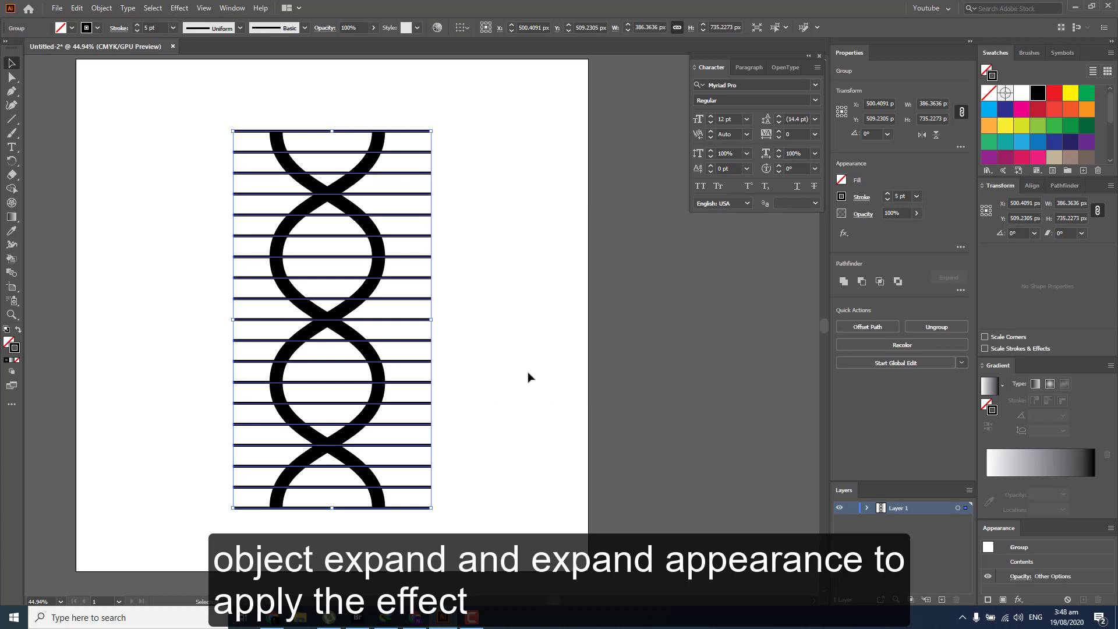
click(529, 377)
Select both curved strands and bring them to the front of the horizontal lines.
click(356, 311)
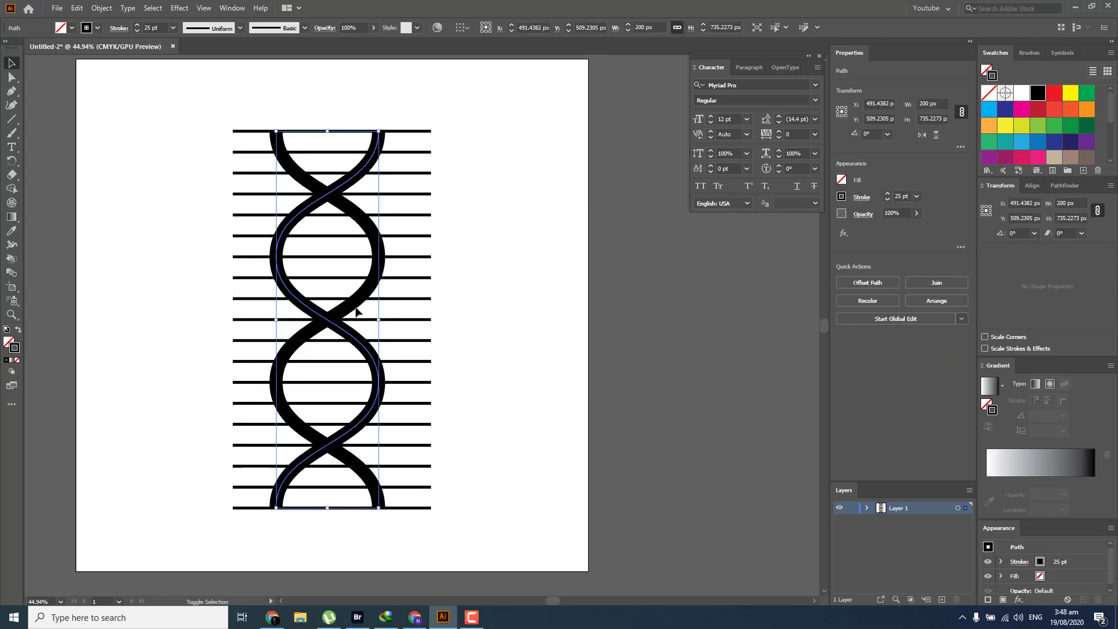
shift+click(354, 310)
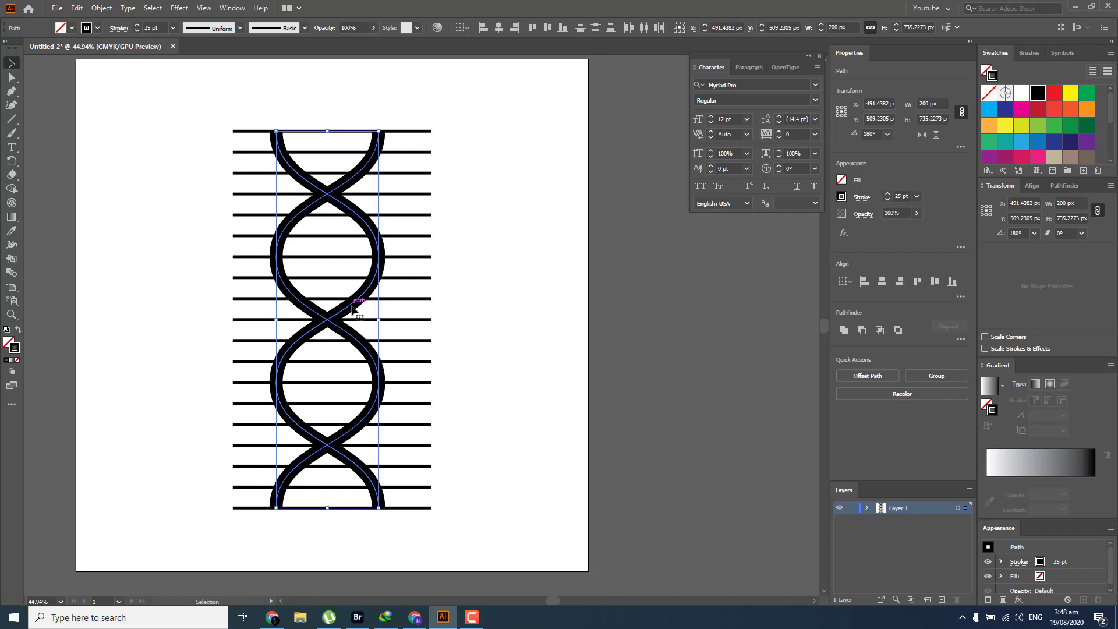
right_click(351, 308)
mouse_move(408, 475)
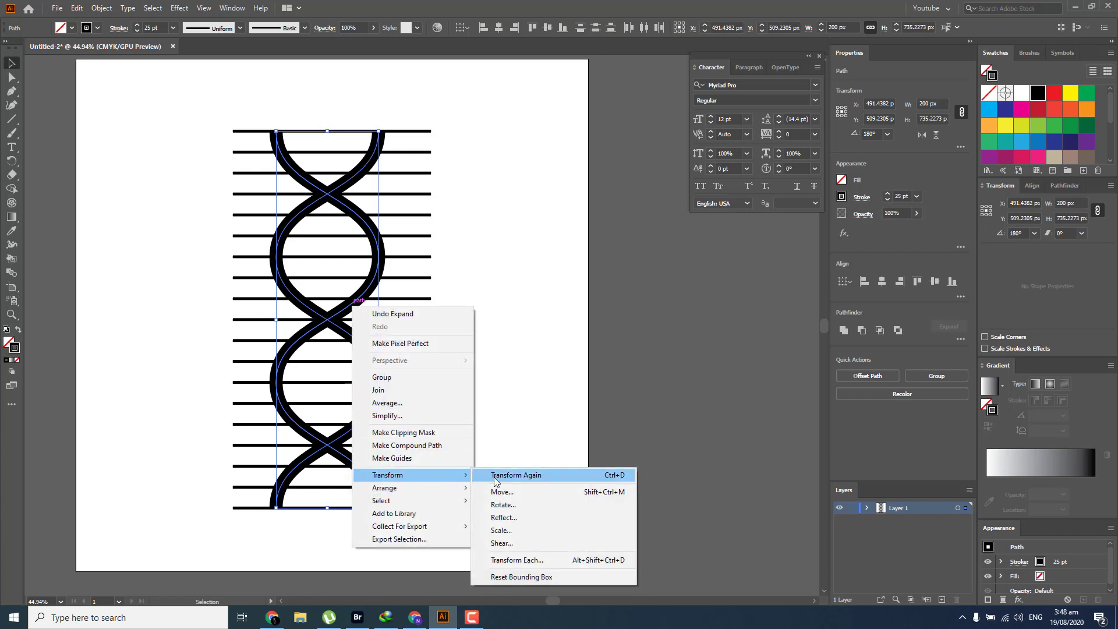
mouse_move(461, 490)
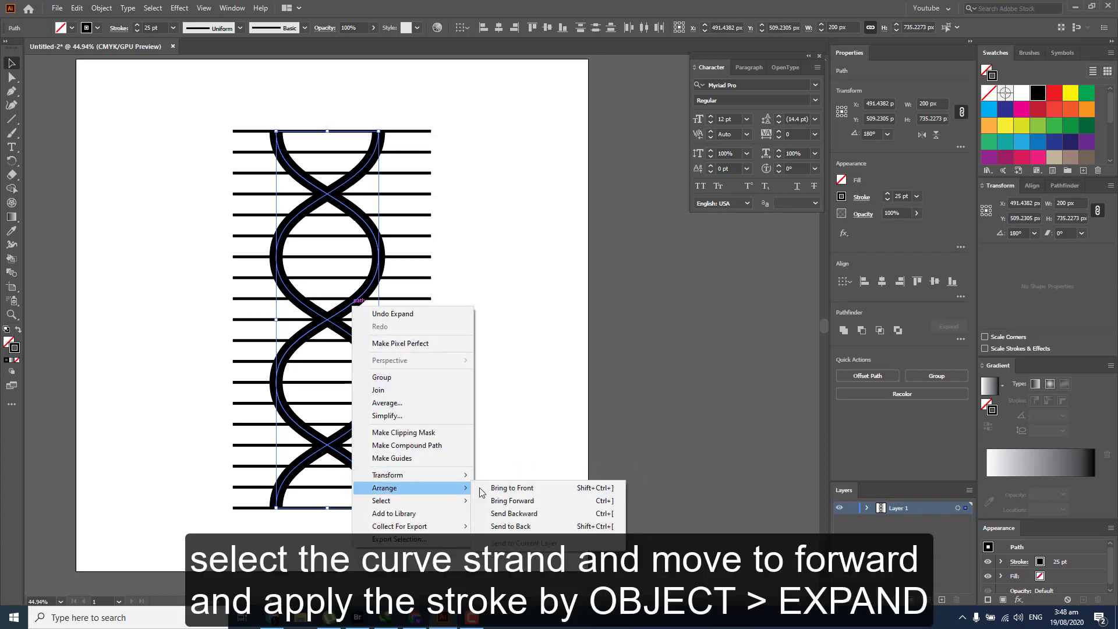
click(486, 489)
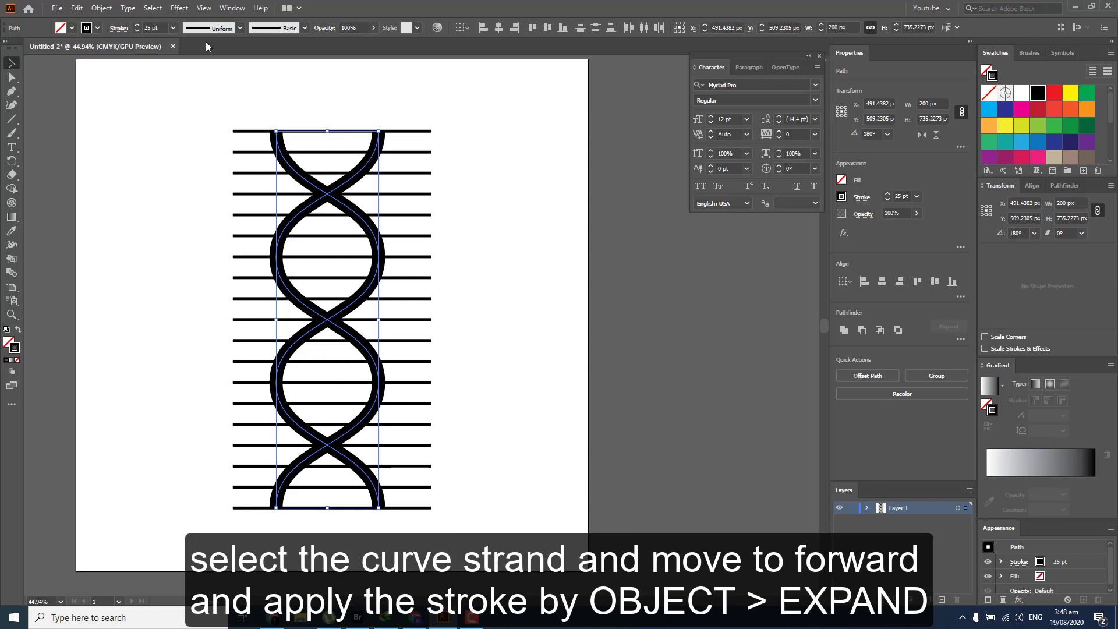
Expand the fill and stroke of both curved strands into filled outlines.
click(102, 8)
click(127, 146)
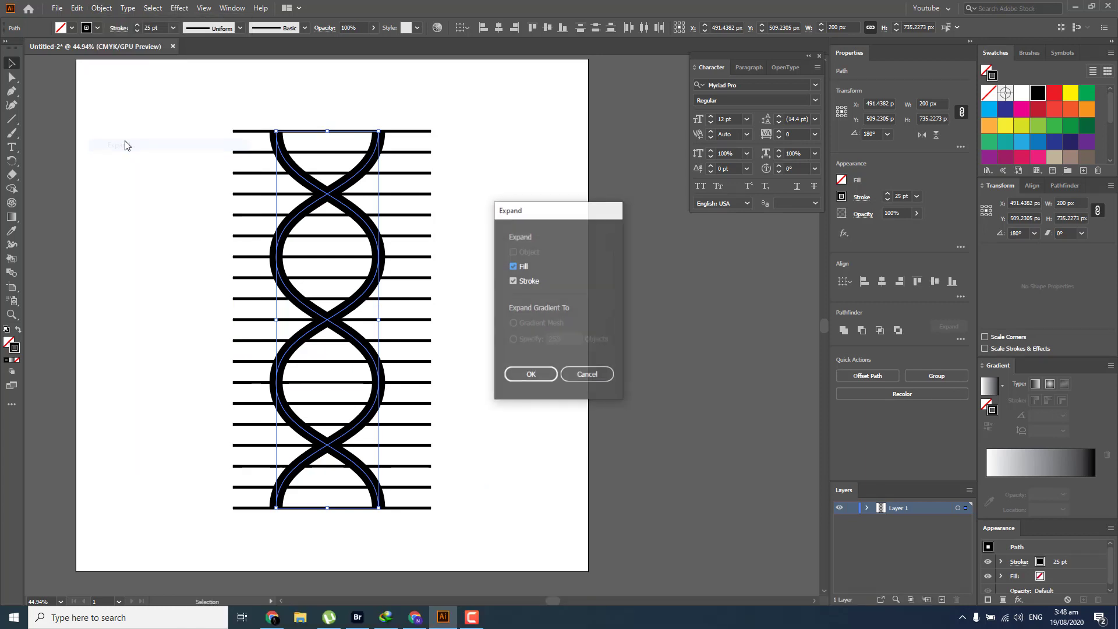
click(520, 376)
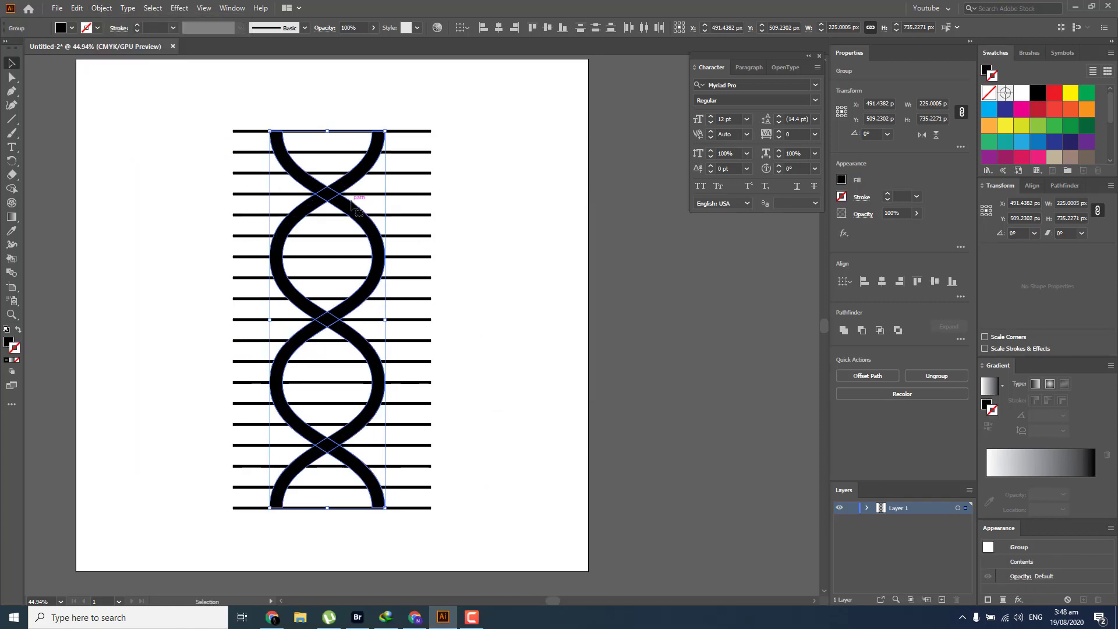
key(a)
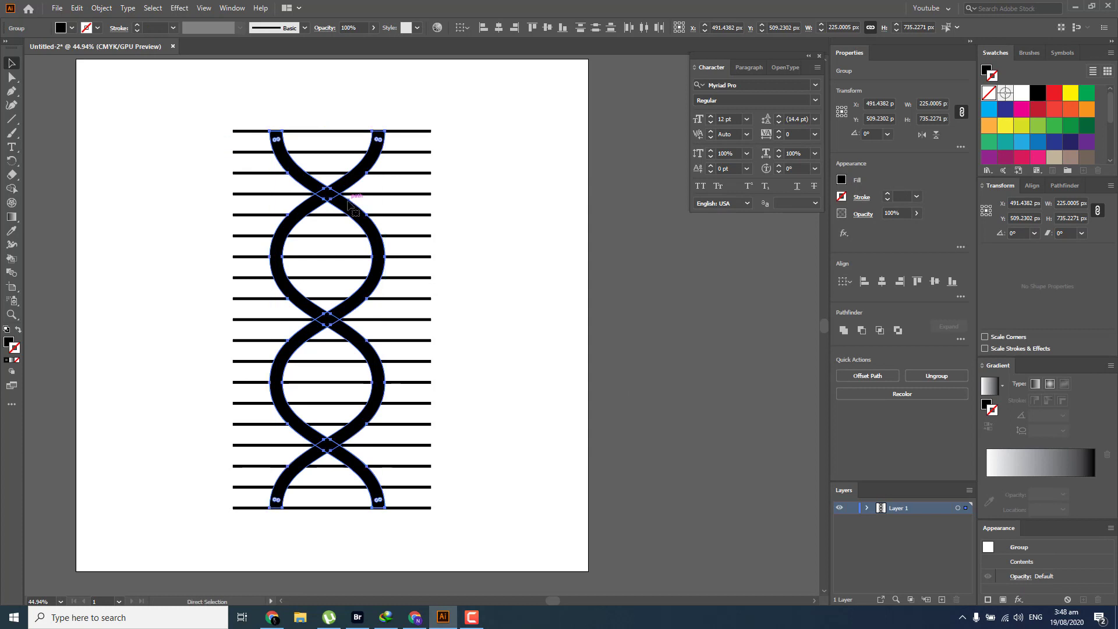
key(v)
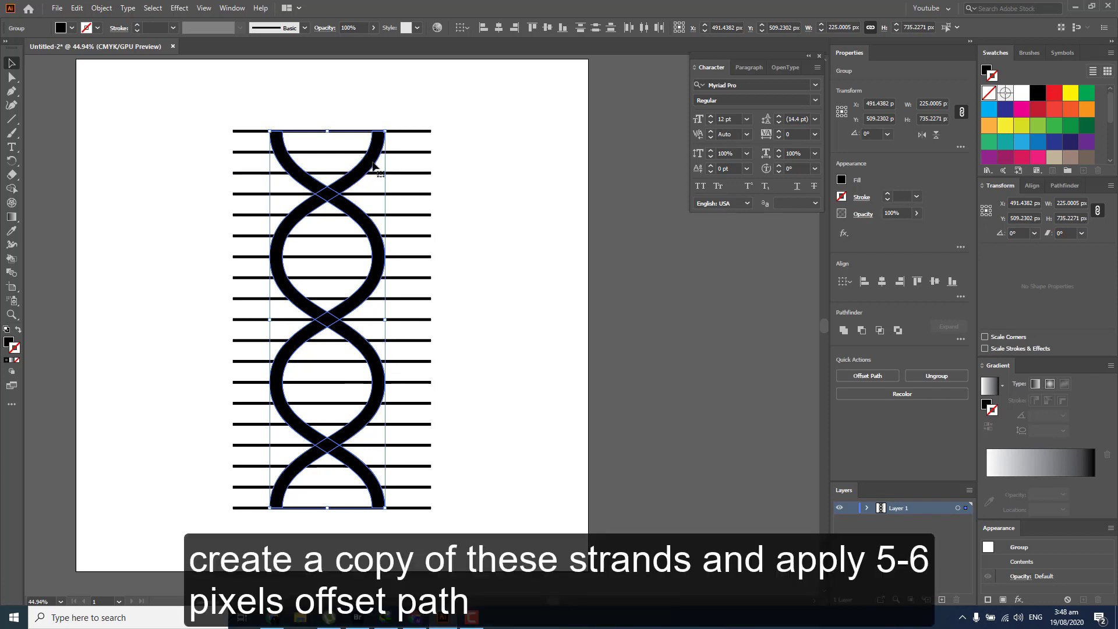
Apply an Offset Path effect of 11 px with miter joins and a miter limit of 4 to both strands.
click(180, 8)
mouse_move(223, 120)
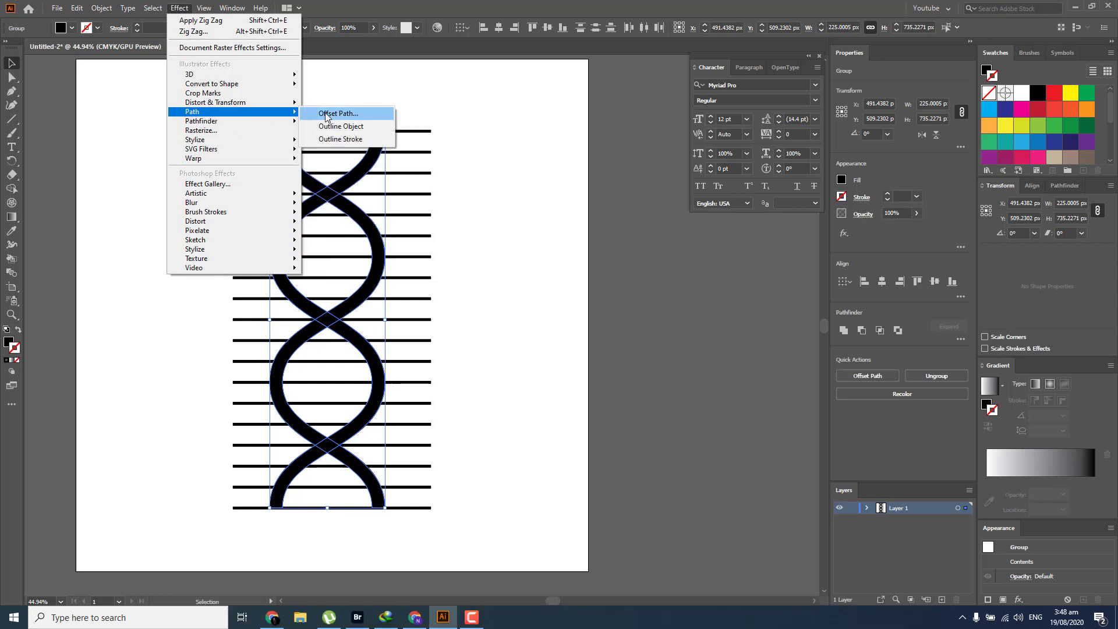
click(335, 111)
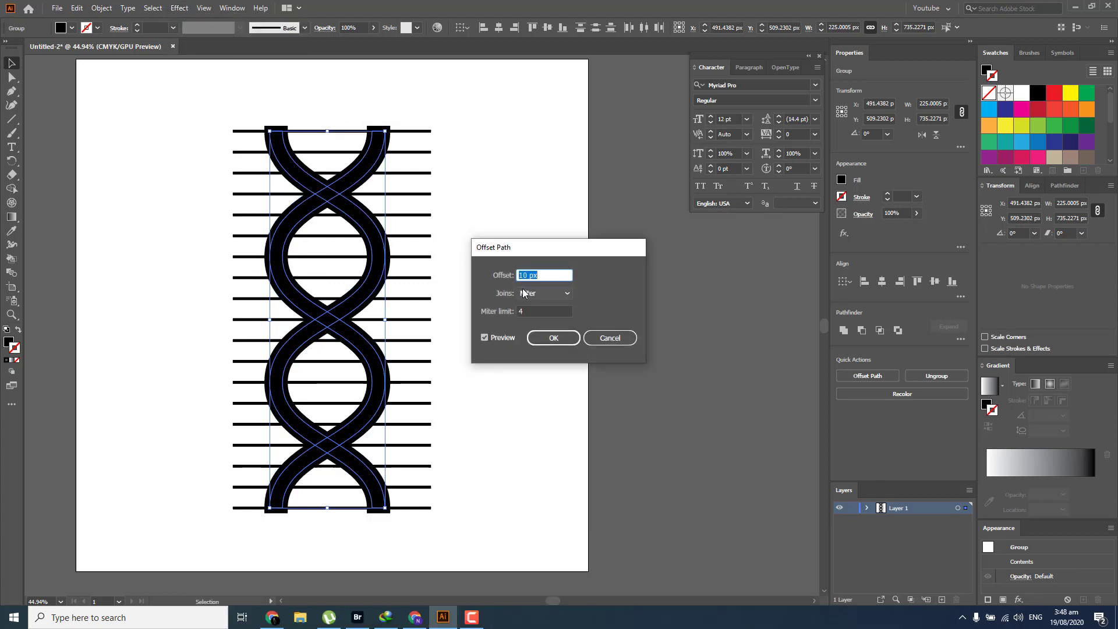
key(Up)
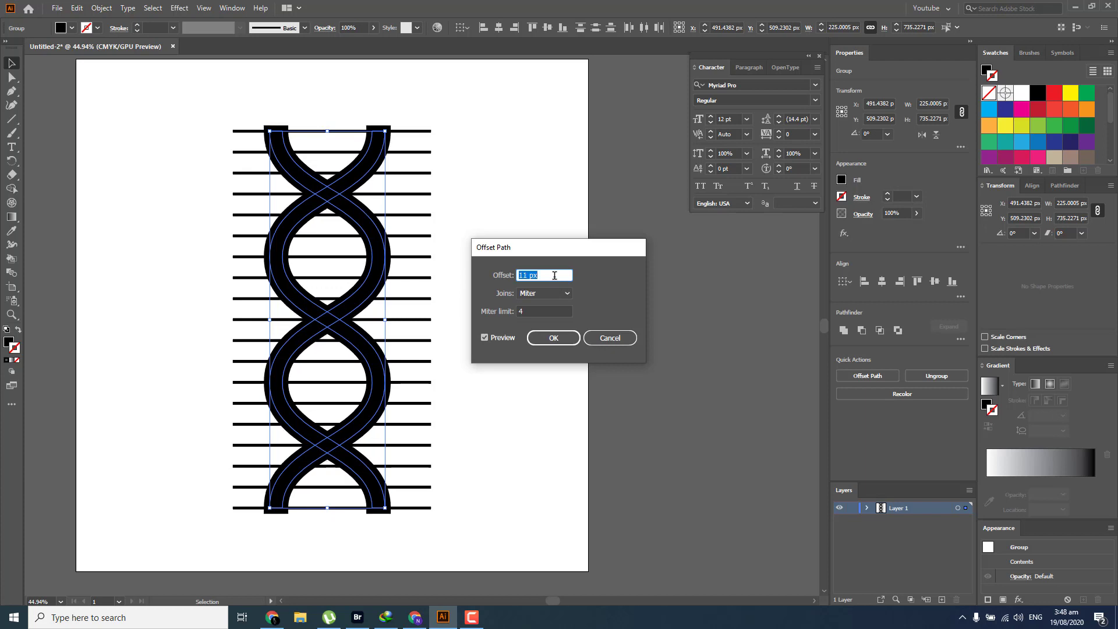
click(548, 340)
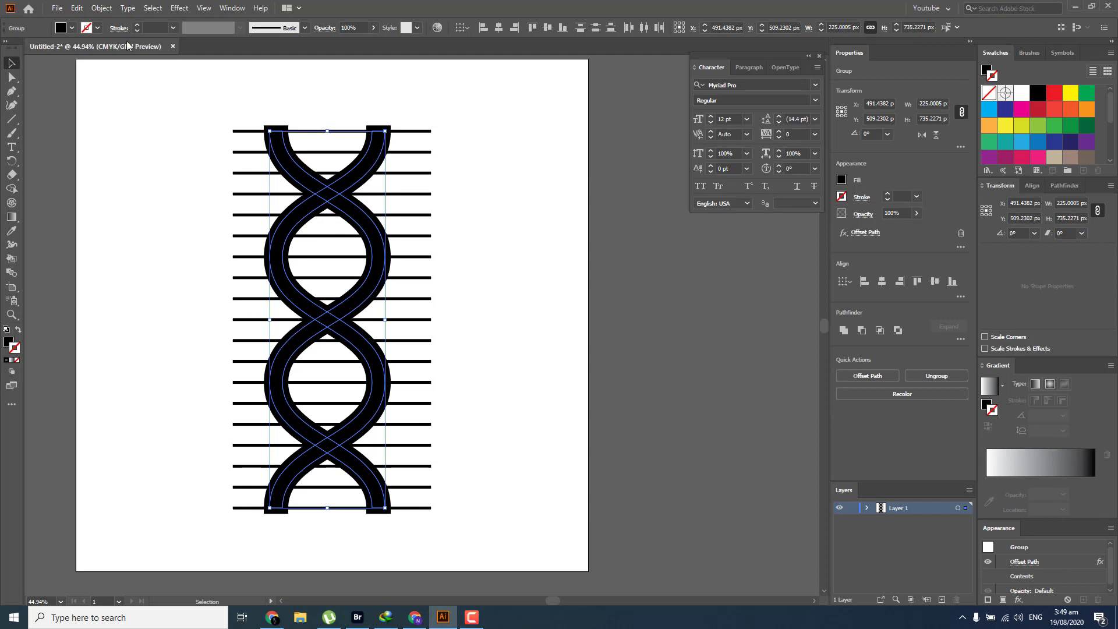
Expand the appearance of the offset strands, deselect them, and select one of the two strands again.
click(101, 8)
click(136, 158)
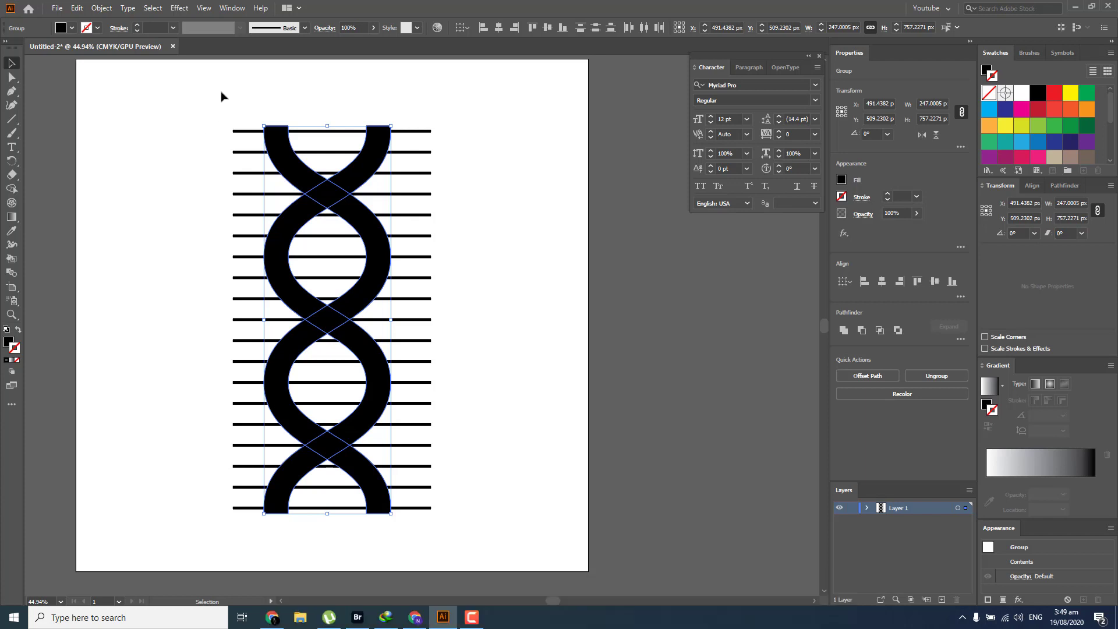
click(528, 137)
click(379, 142)
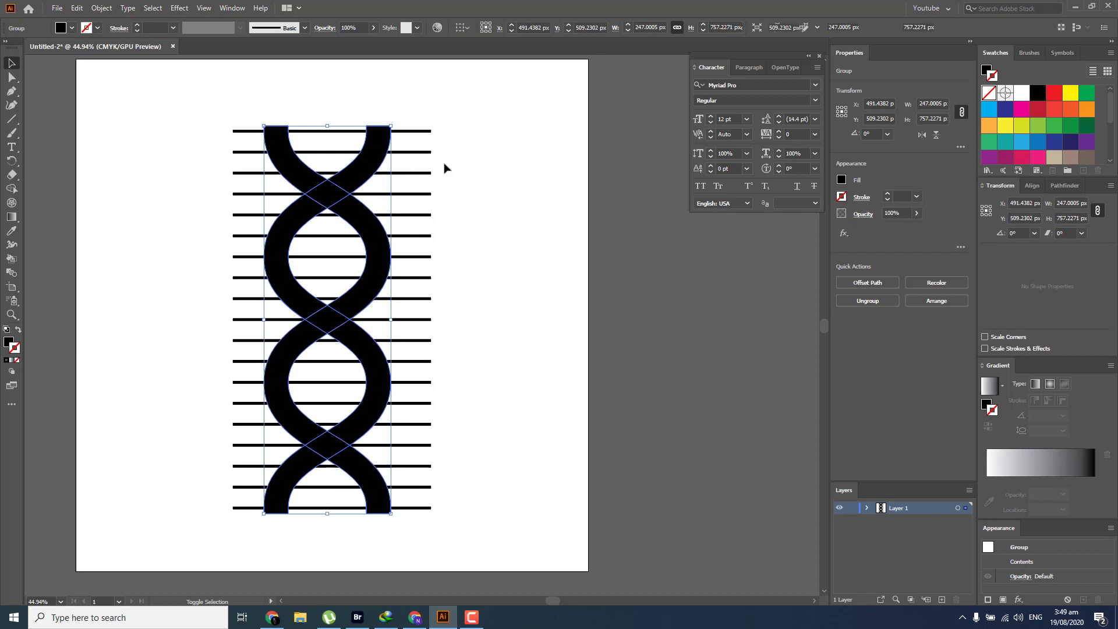
Select the strands and horizontal lines, and erase the line segments extending beyond both sides of the helix with the Shape Builder tool.
drag(468, 96, 426, 536)
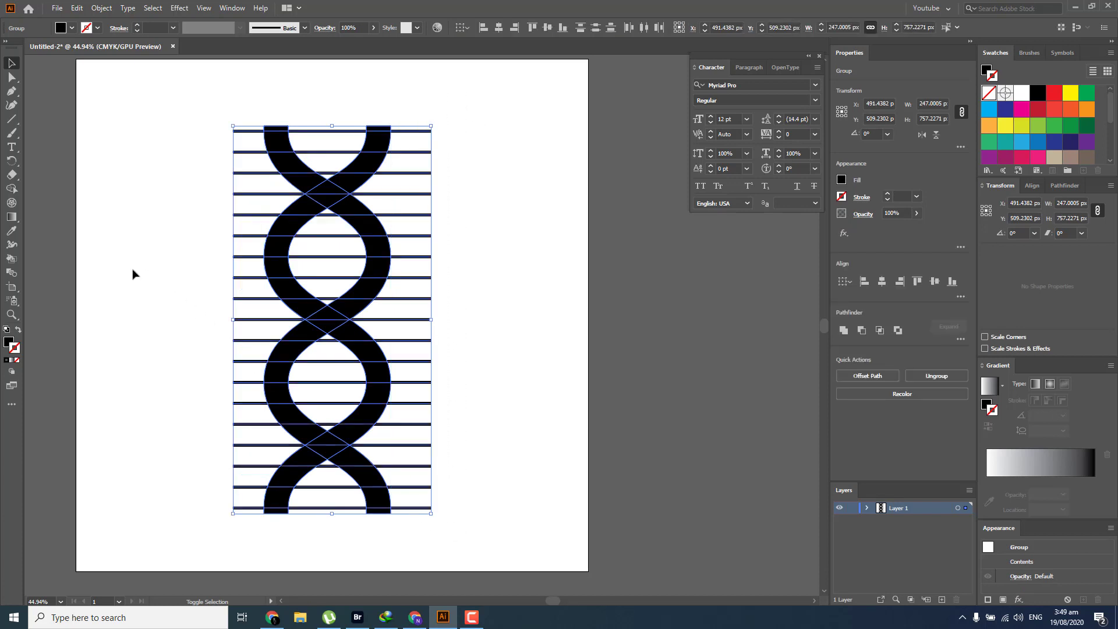
double_click(12, 188)
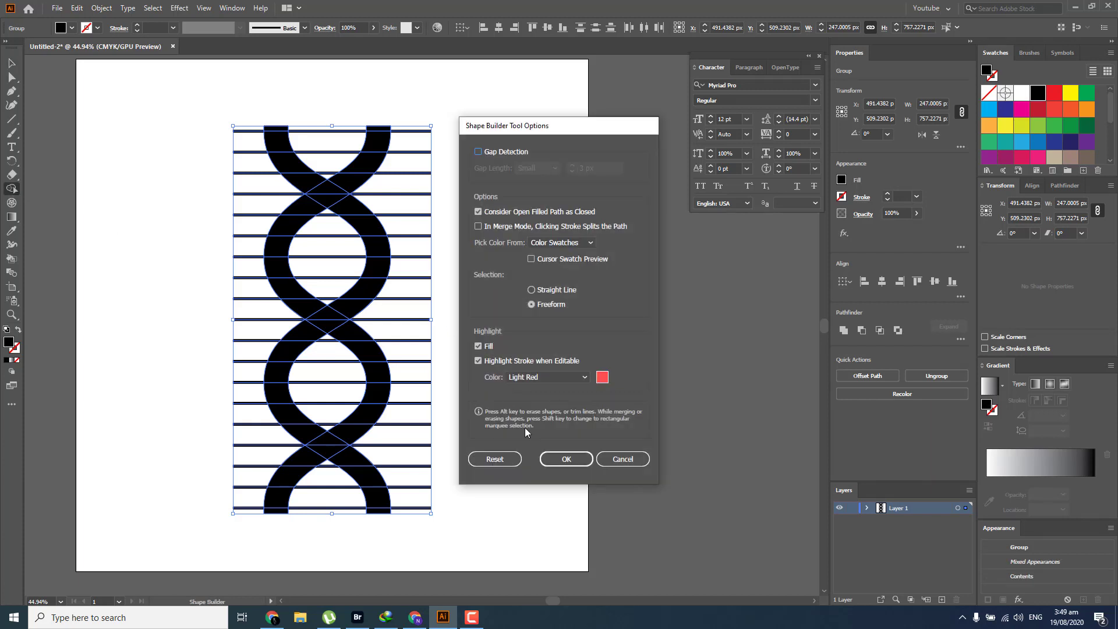
click(622, 460)
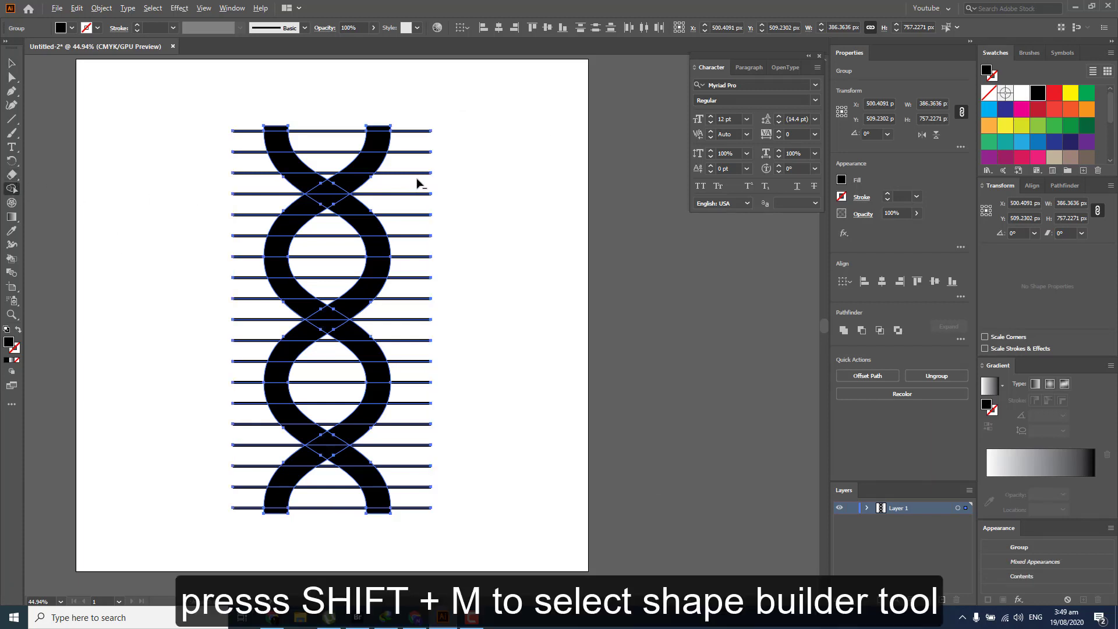
mouse_move(410, 109)
mouse_down()
mouse_move(419, 187)
mouse_move(411, 506)
mouse_move(411, 495)
mouse_up()
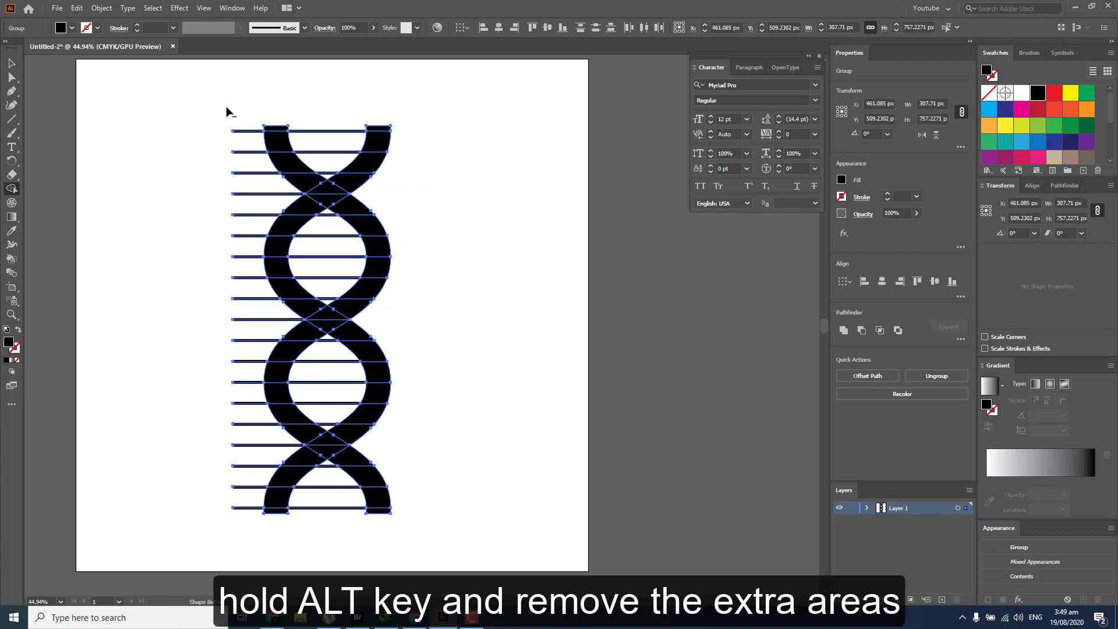
mouse_move(227, 112)
mouse_down()
mouse_move(248, 166)
mouse_move(257, 296)
mouse_move(261, 512)
mouse_up()
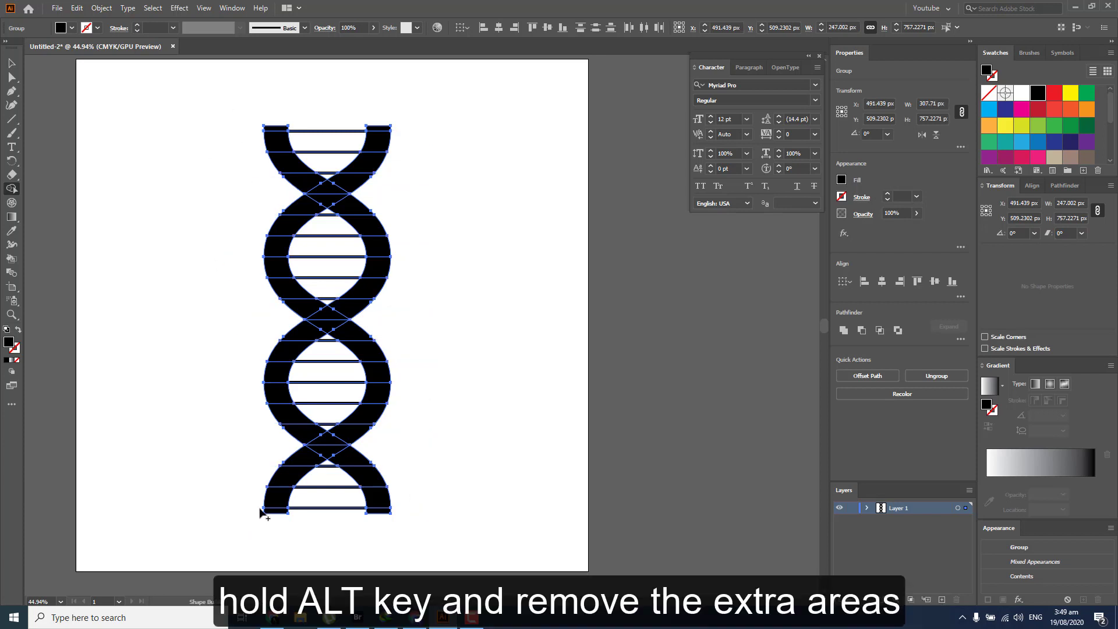
Erase the offset outline areas around the strand running from the helix's upper-left end to its lower-right end.
scroll(300, 166, up, 1)
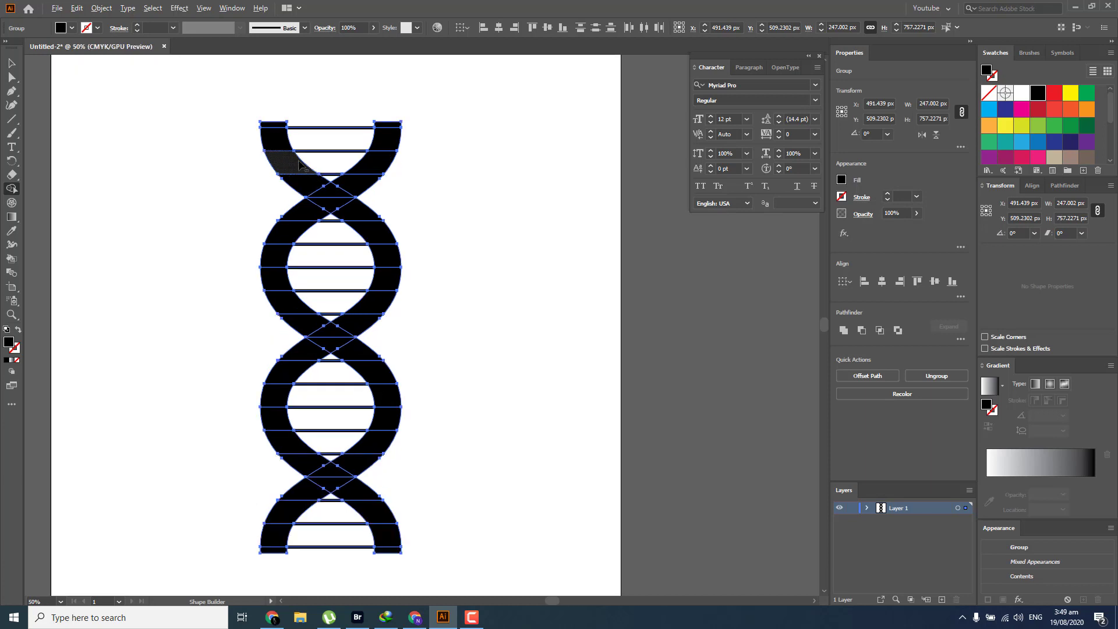
drag(269, 117, 279, 149)
alt+click(289, 163)
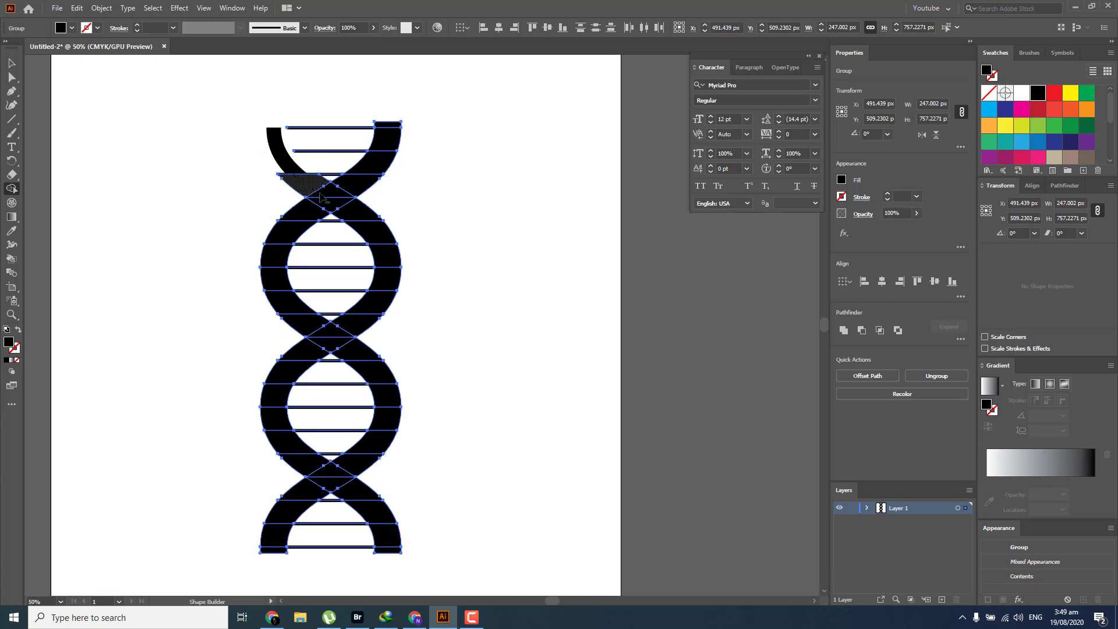
mouse_move(321, 196)
mouse_down()
mouse_move(358, 213)
mouse_move(386, 261)
mouse_move(367, 305)
mouse_move(285, 373)
mouse_move(269, 409)
mouse_move(294, 449)
mouse_move(381, 520)
mouse_move(389, 550)
mouse_move(399, 547)
mouse_up()
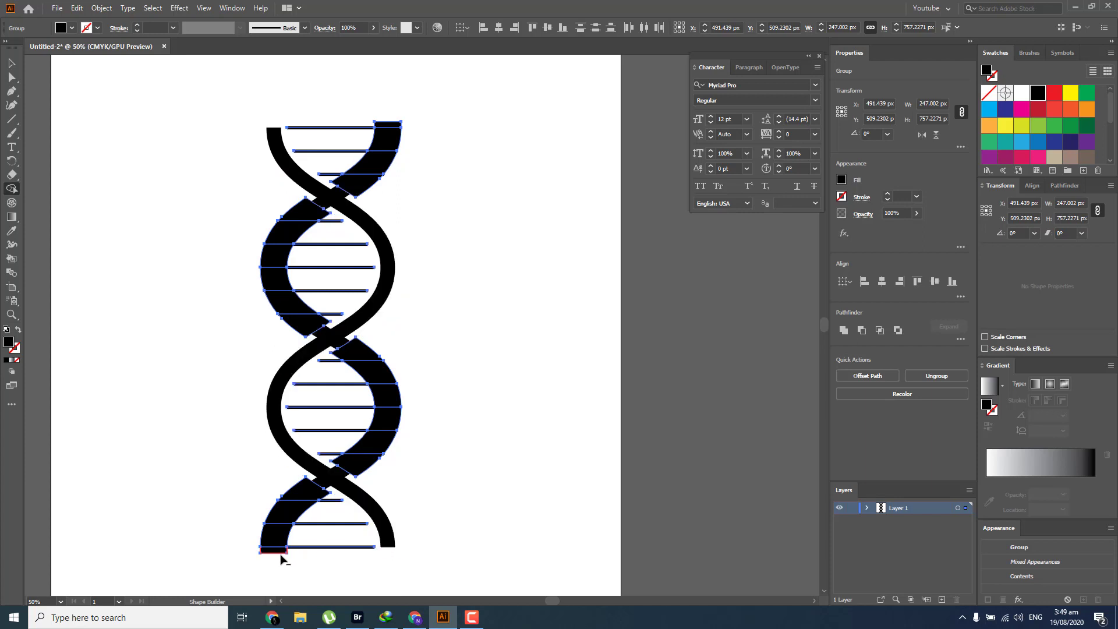
Erase the offset outline areas around the strand running from the helix's lower-left end to its upper-right end, and deselect the artwork.
mouse_move(273, 557)
mouse_down()
mouse_move(306, 494)
mouse_move(383, 441)
mouse_move(389, 399)
mouse_move(375, 368)
mouse_move(332, 341)
mouse_up()
mouse_move(326, 335)
mouse_down()
mouse_move(294, 313)
mouse_move(282, 252)
mouse_move(291, 228)
mouse_move(367, 171)
mouse_move(408, 111)
mouse_up()
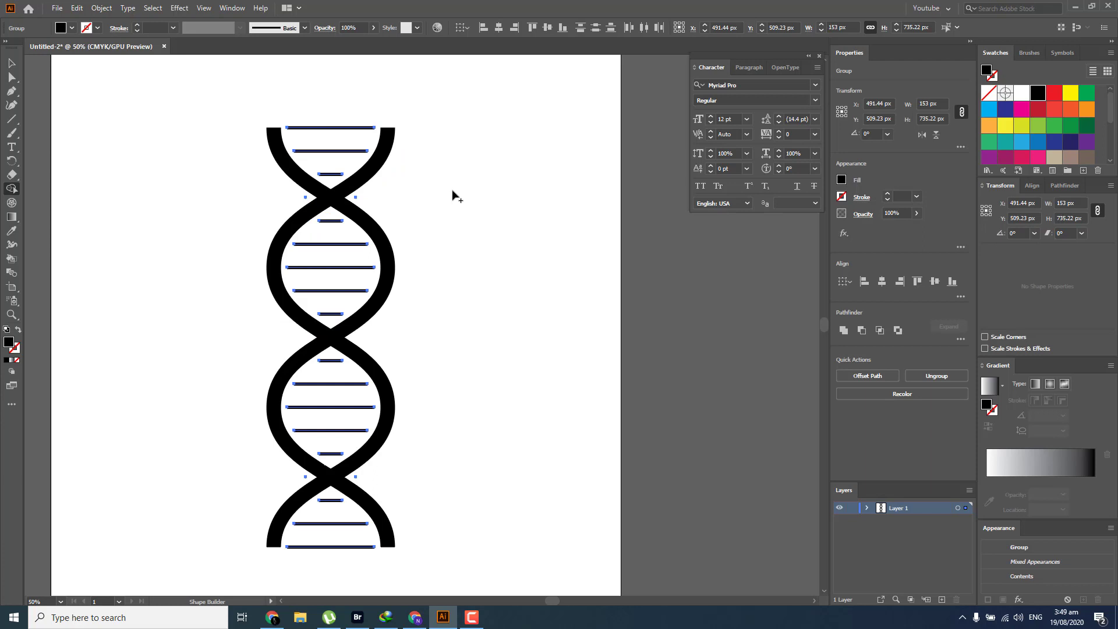
key(v)
click(444, 195)
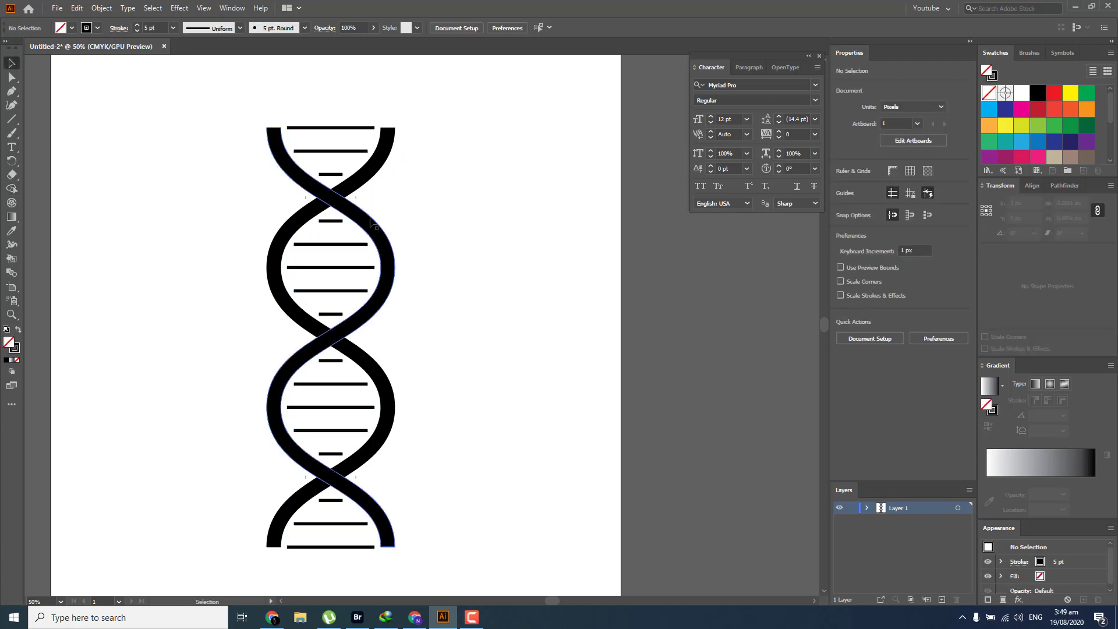
Delete the tiny stray path just to the right of the uppermost strand crossing.
scroll(361, 197, up, 6)
scroll(339, 198, up, 4)
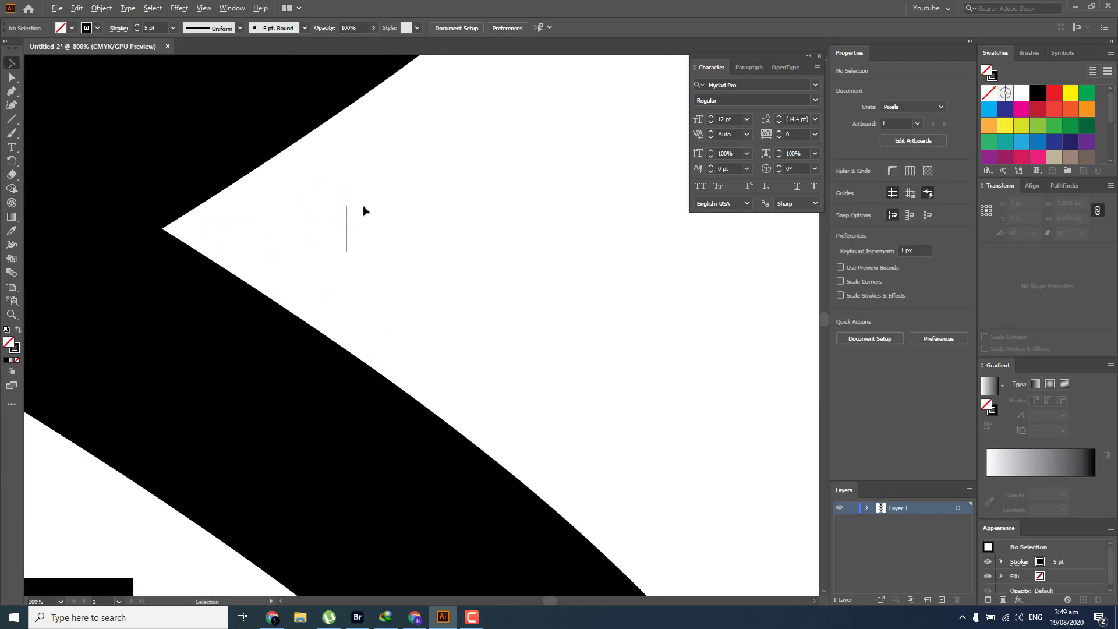
key(a)
drag(368, 201, 331, 256)
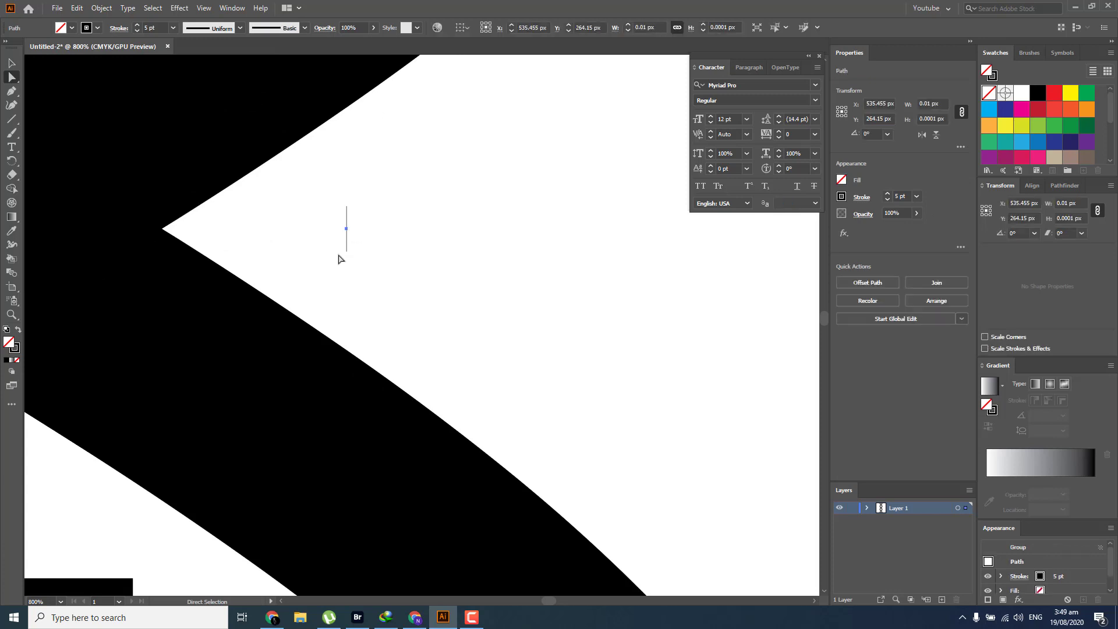
key(Delete)
Delete the tiny stray path just to the left of the uppermost strand crossing.
drag(202, 290, 701, 364)
drag(367, 347, 778, 377)
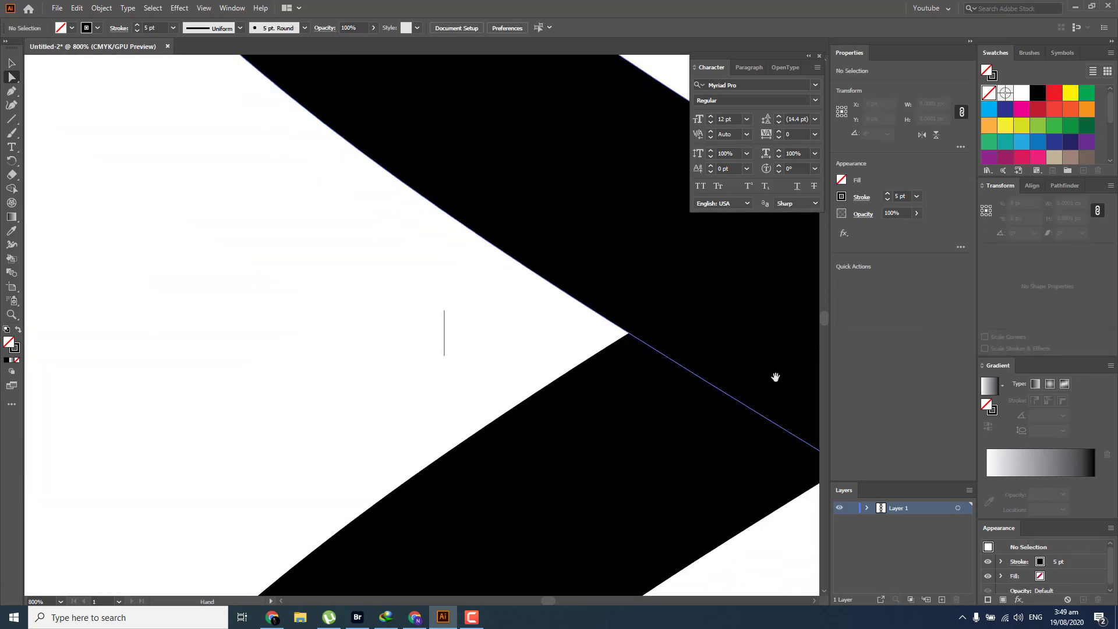
drag(459, 319, 490, 362)
drag(487, 290, 403, 369)
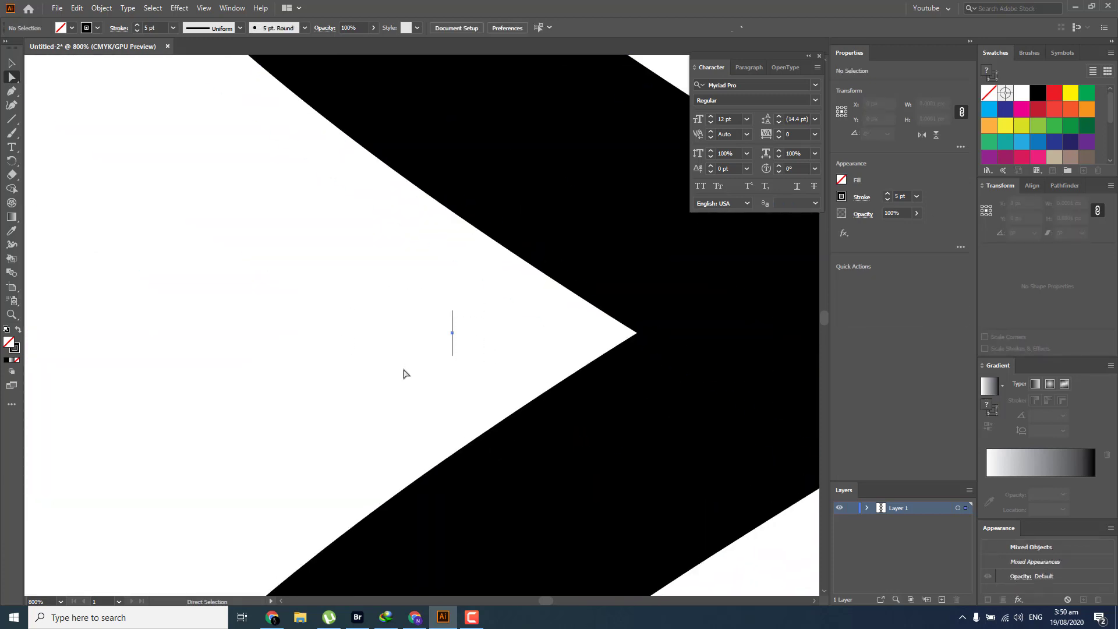
key(Delete)
Delete the tiny stray path just to the right of the lowest strand crossing.
scroll(406, 372, down, 4)
drag(469, 452, 448, 206)
scroll(451, 288, up, 2)
drag(435, 270, 359, 309)
scroll(361, 307, down, 2)
drag(389, 392, 430, 219)
scroll(415, 292, down, 3)
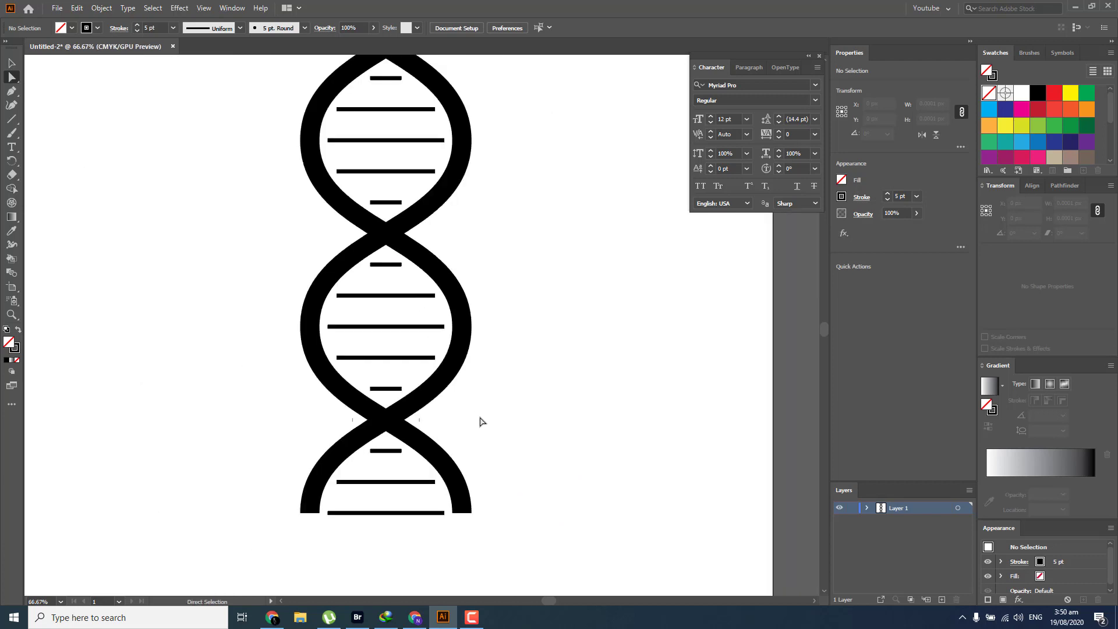
scroll(429, 357, down, 1)
scroll(429, 357, up, 5)
drag(399, 356, 369, 389)
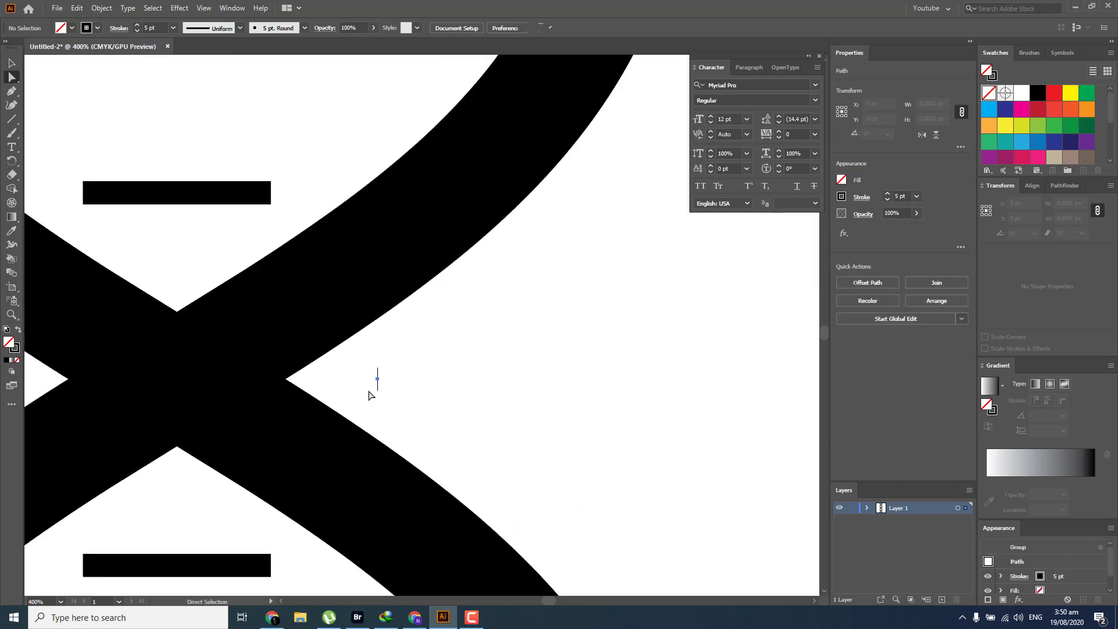
key(Delete)
key(Delete)
Delete the tiny stray path and its leftover anchor just to the left of the lowest strand crossing.
drag(185, 379, 605, 378)
drag(358, 349, 384, 395)
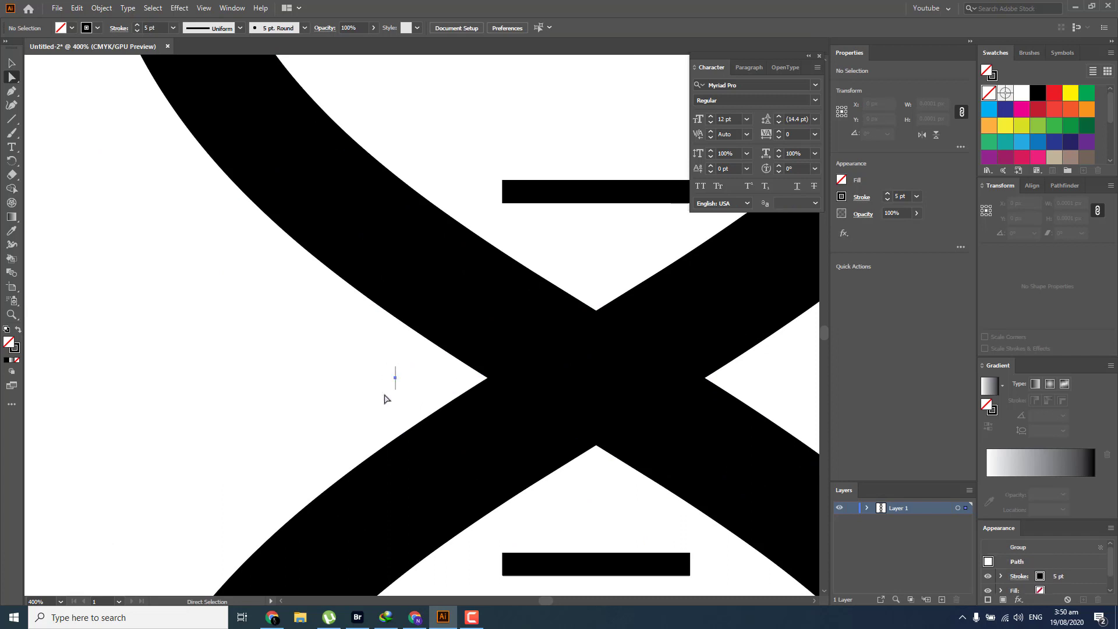
key(Delete)
click(395, 379)
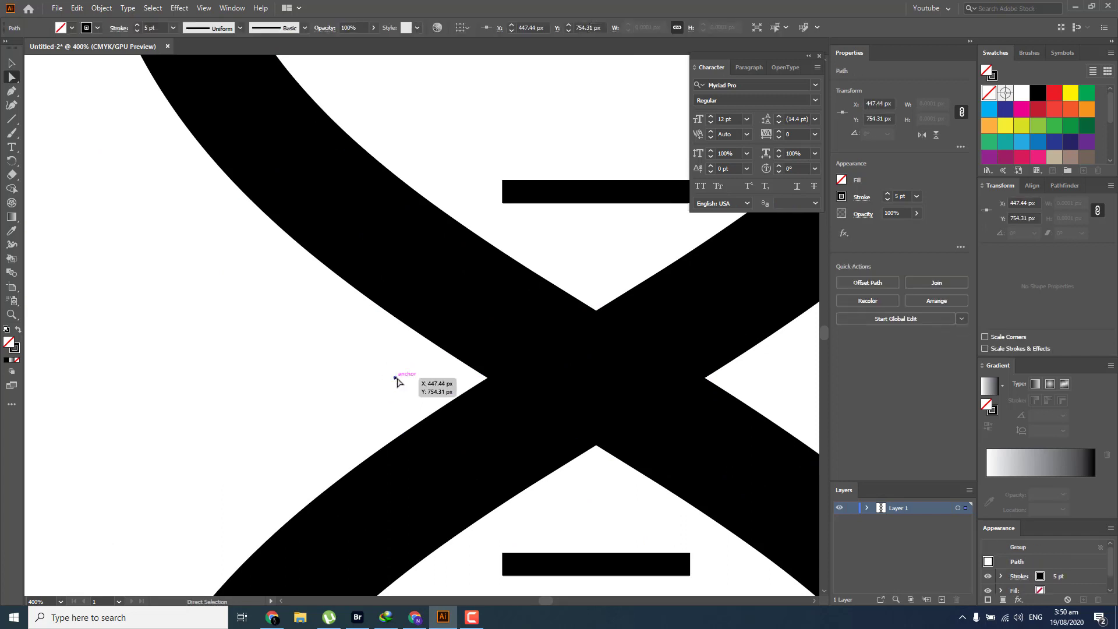
drag(383, 365, 405, 388)
key(Delete)
scroll(385, 382, down, 5)
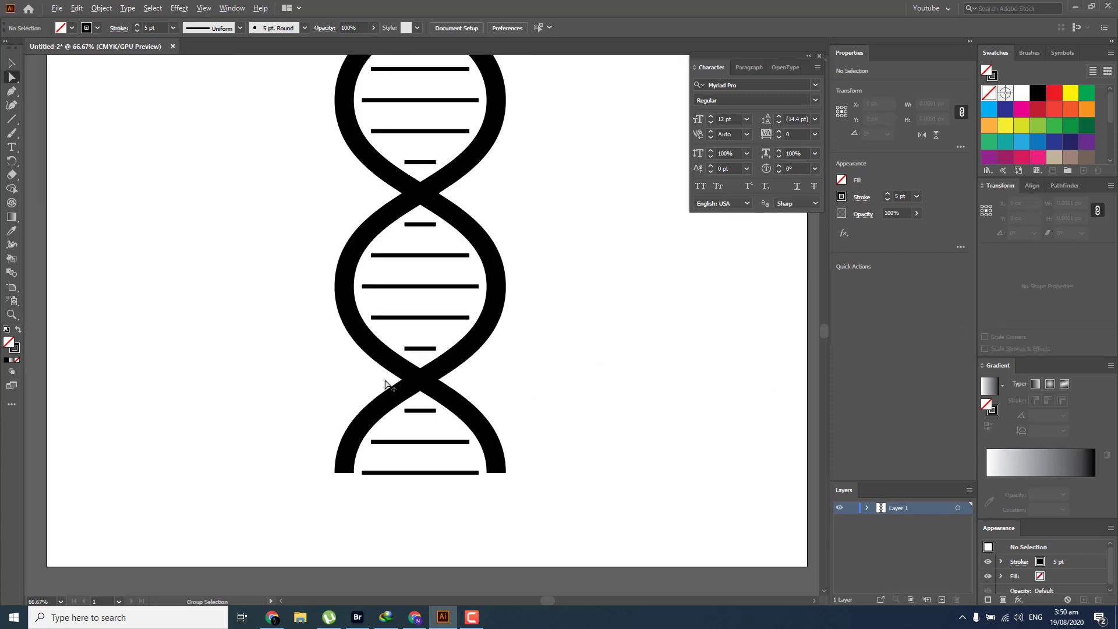
drag(452, 242, 429, 361)
scroll(436, 360, down, 1)
key(v)
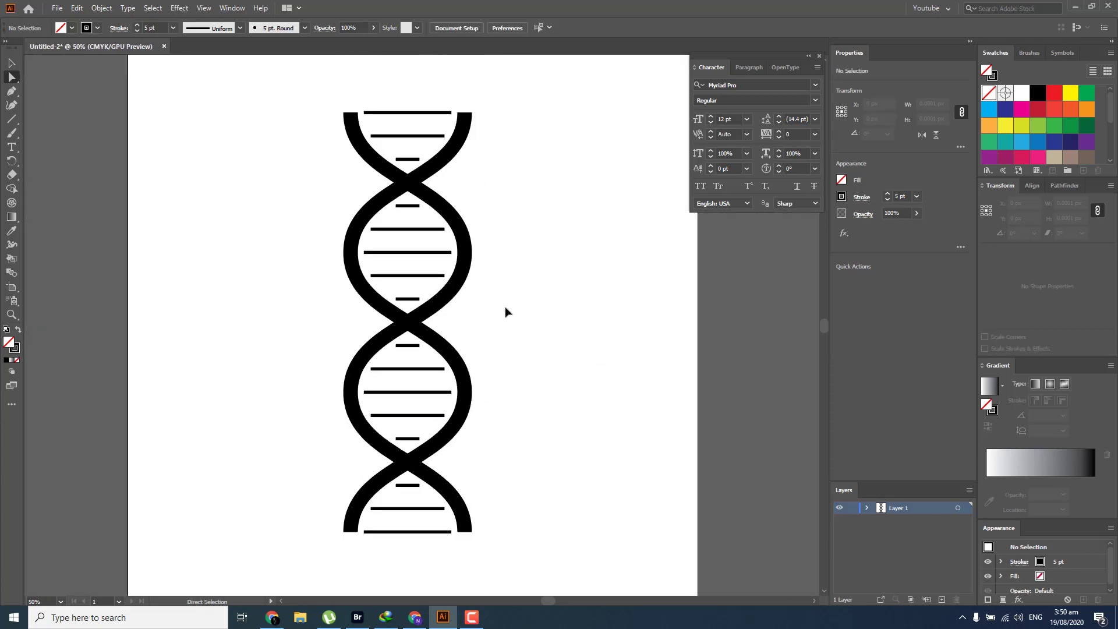
Select the group of horizontal rungs and apply a circular arrowhead to the end of their strokes.
click(426, 137)
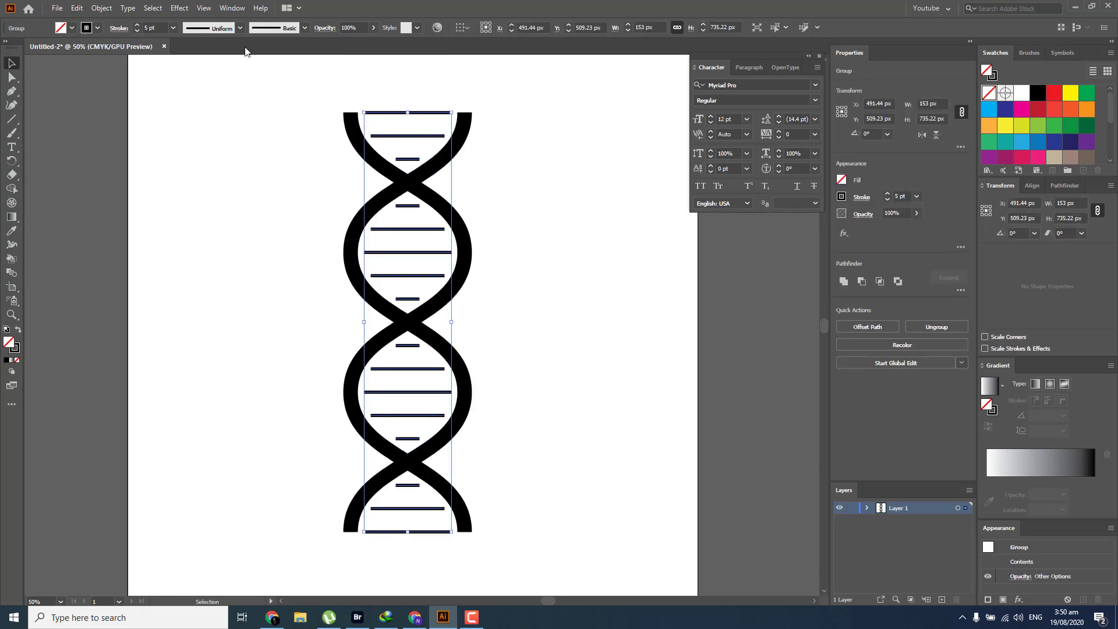
click(118, 28)
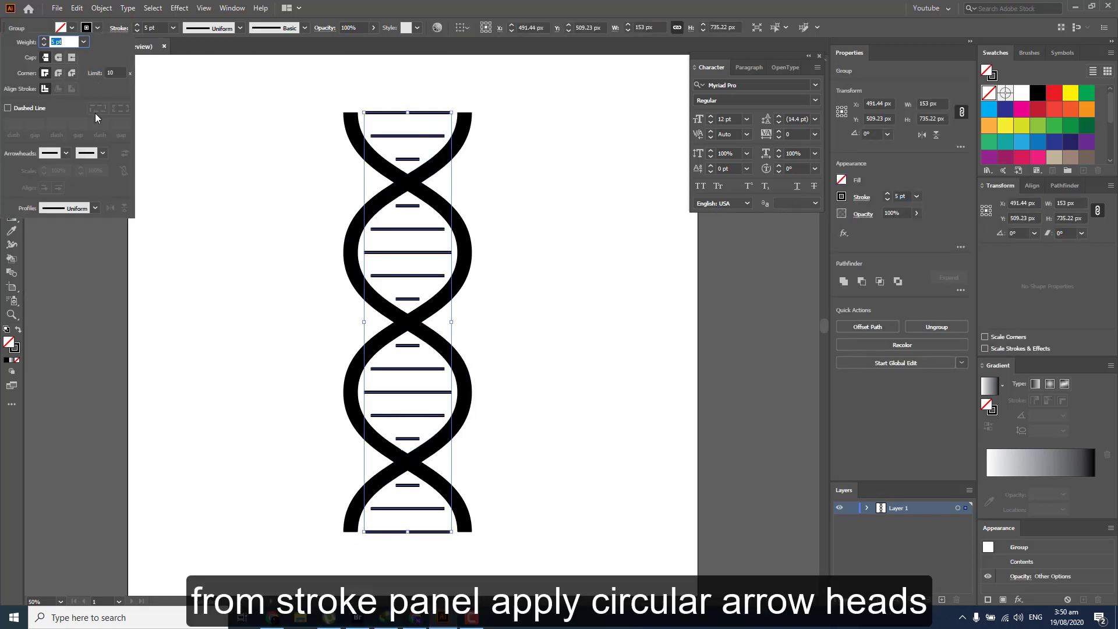
click(102, 154)
scroll(47, 267, down, 3)
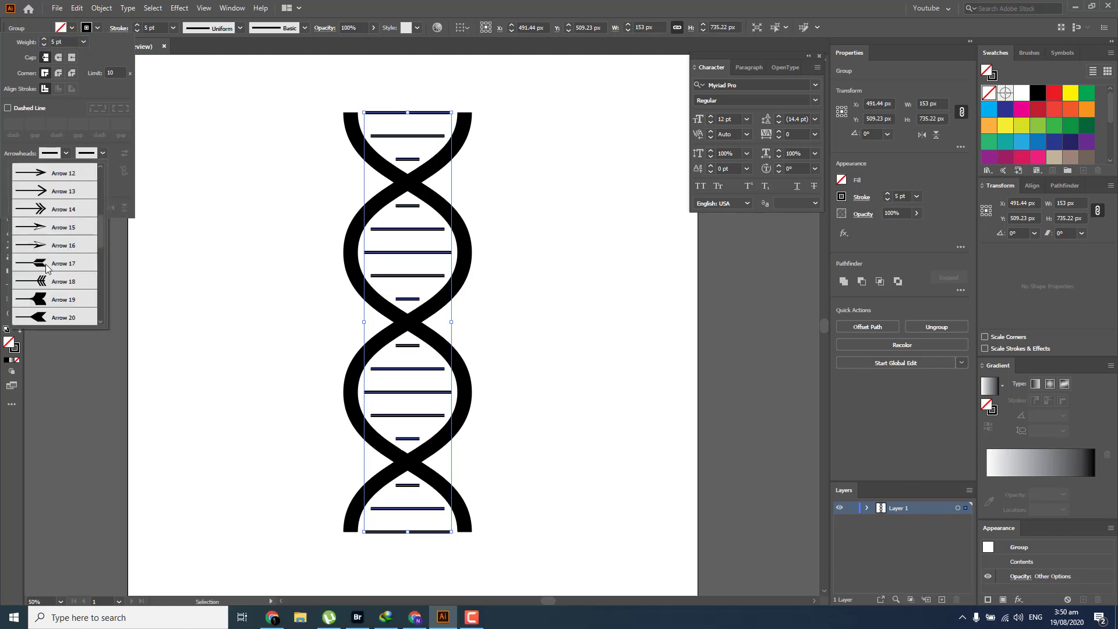
click(42, 282)
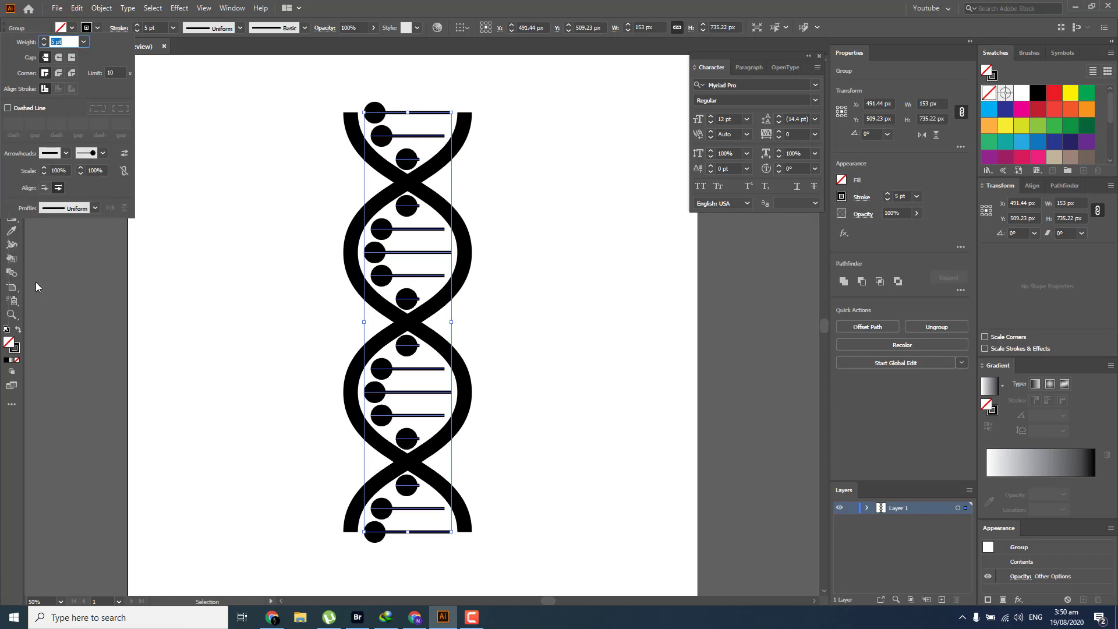
Try an end arrowhead scale of 25% on the rungs.
click(94, 171)
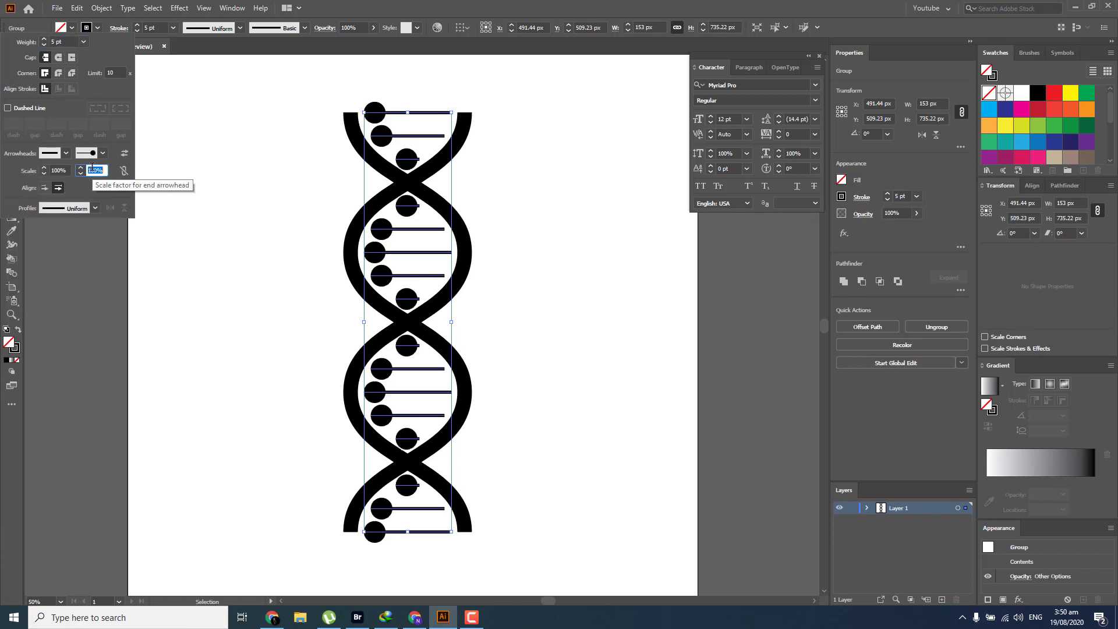
text(25)
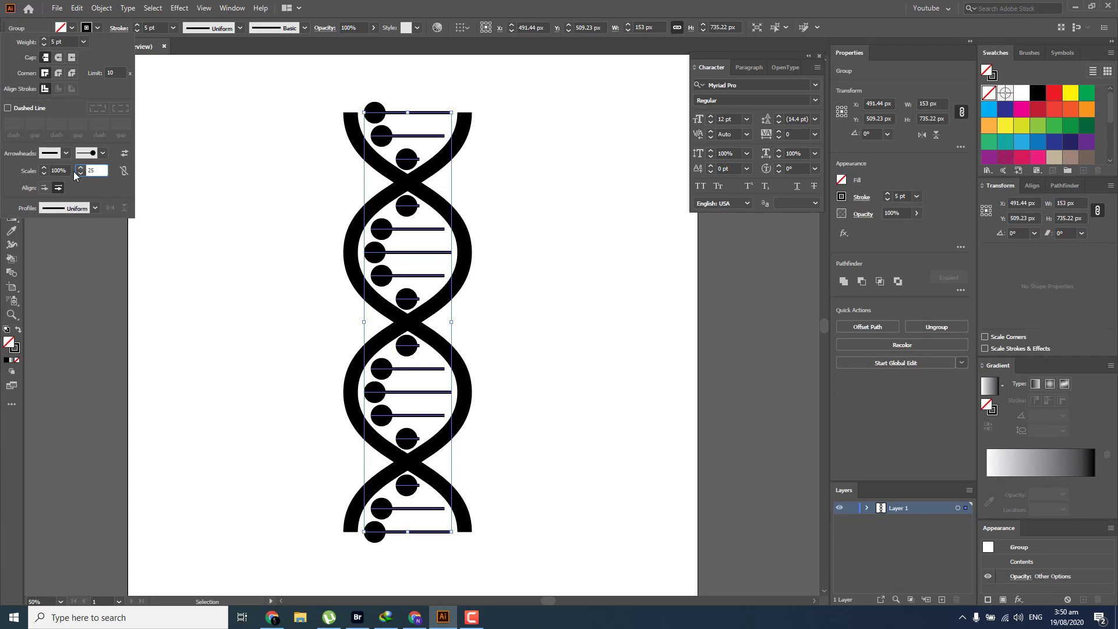
click(55, 169)
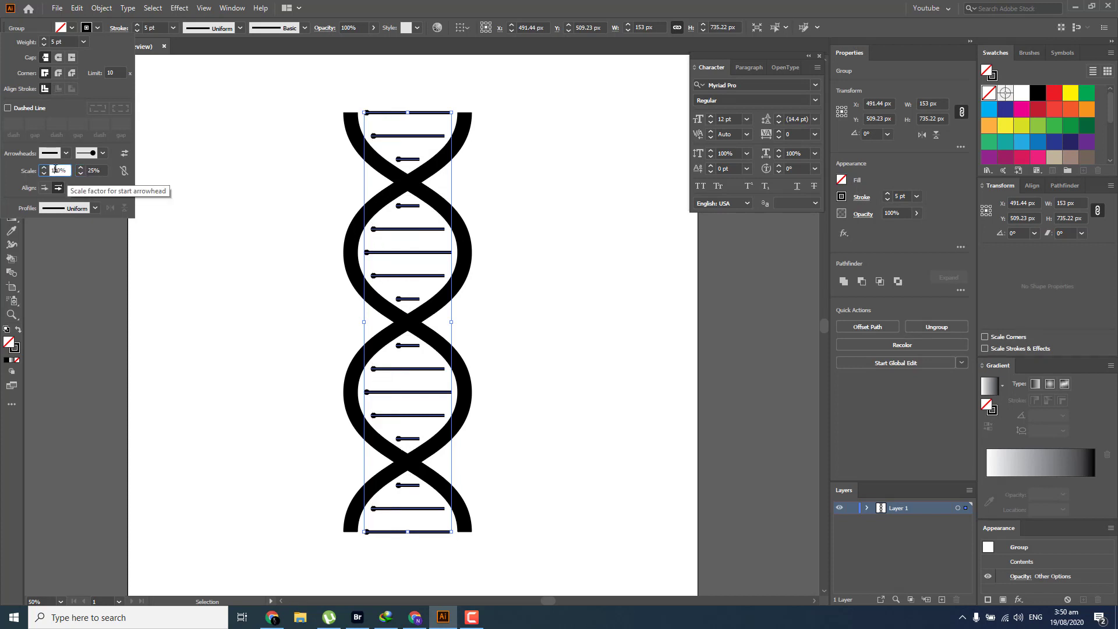
Set the scale of the rungs' end arrowheads to 35%.
click(88, 172)
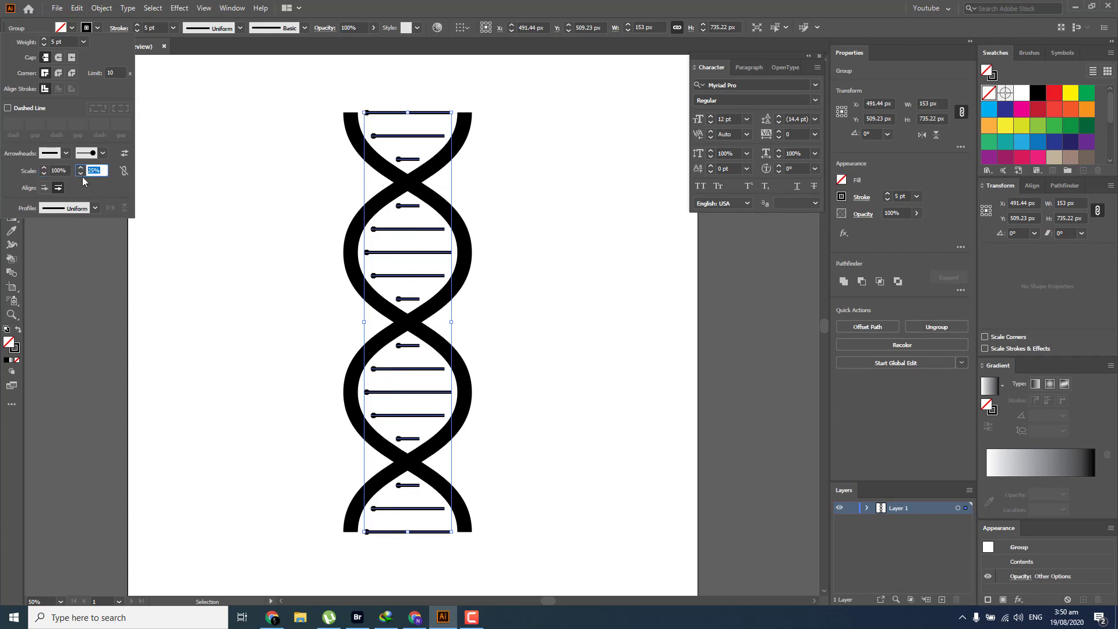
text(35)
click(56, 170)
key(Return)
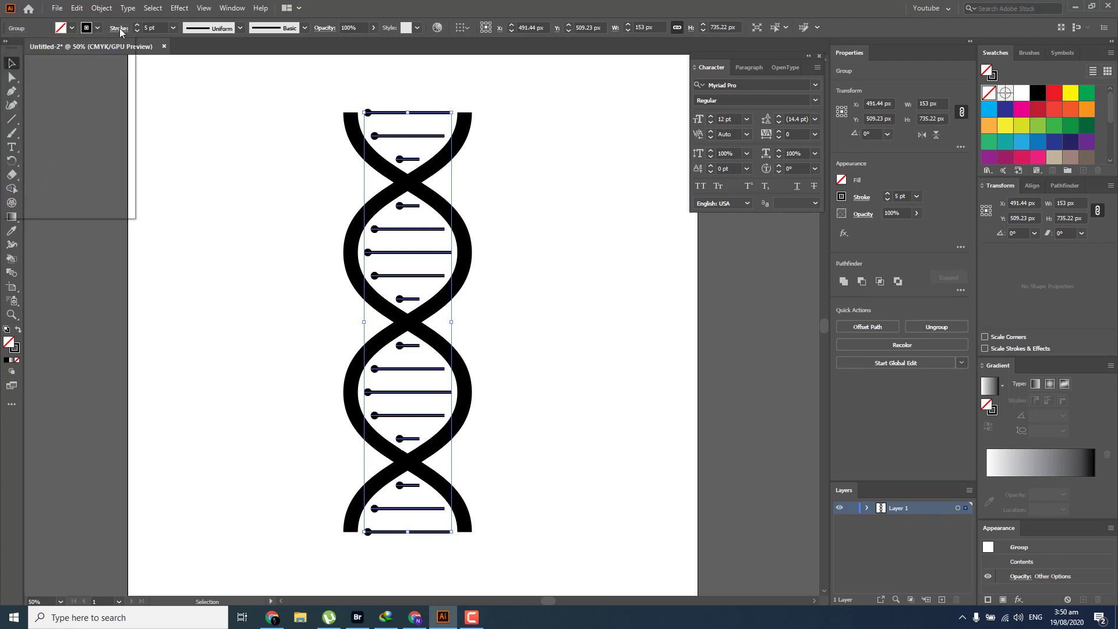
Set the scale of the rungs' start arrowheads to 35%.
click(120, 28)
click(56, 169)
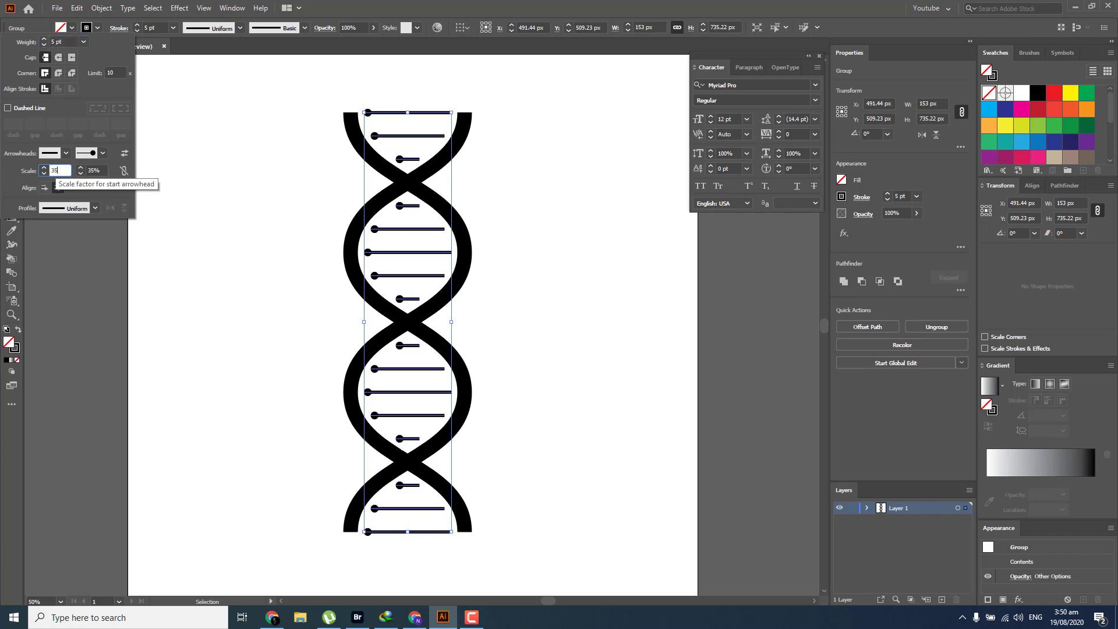
text(35)
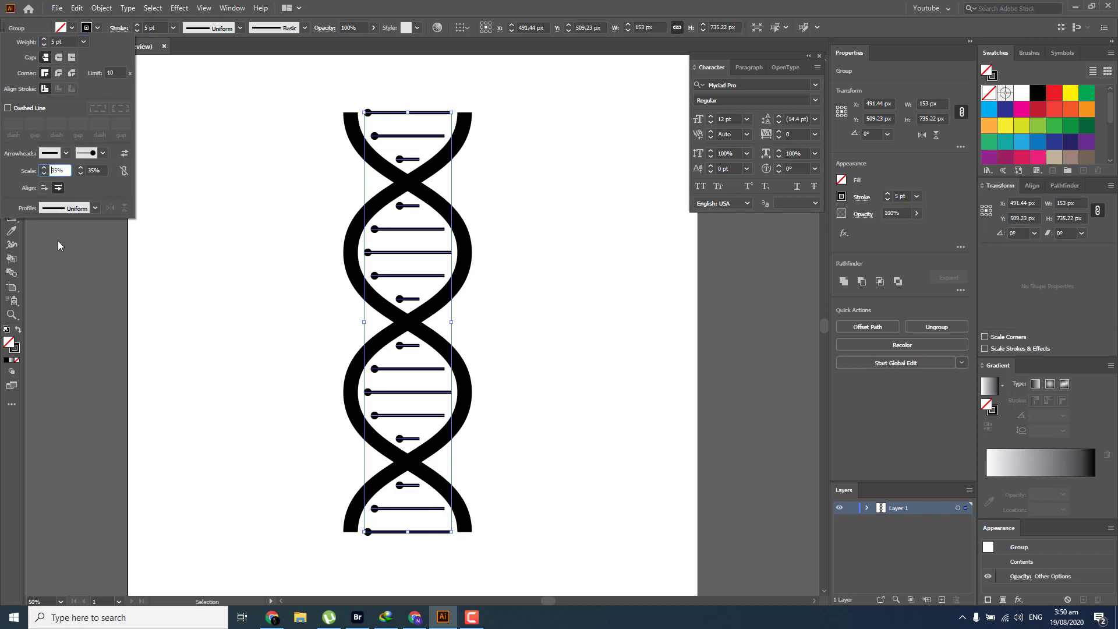
Apply a circular arrowhead to the start of the rungs' strokes and deselect the rungs.
click(65, 158)
scroll(39, 266, down, 6)
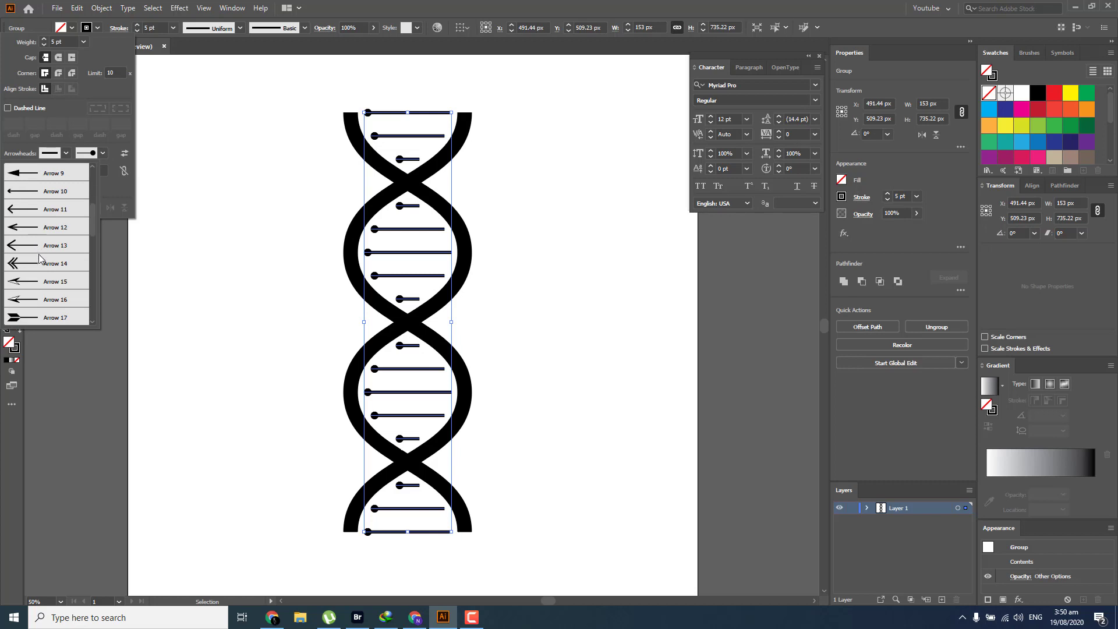
click(27, 227)
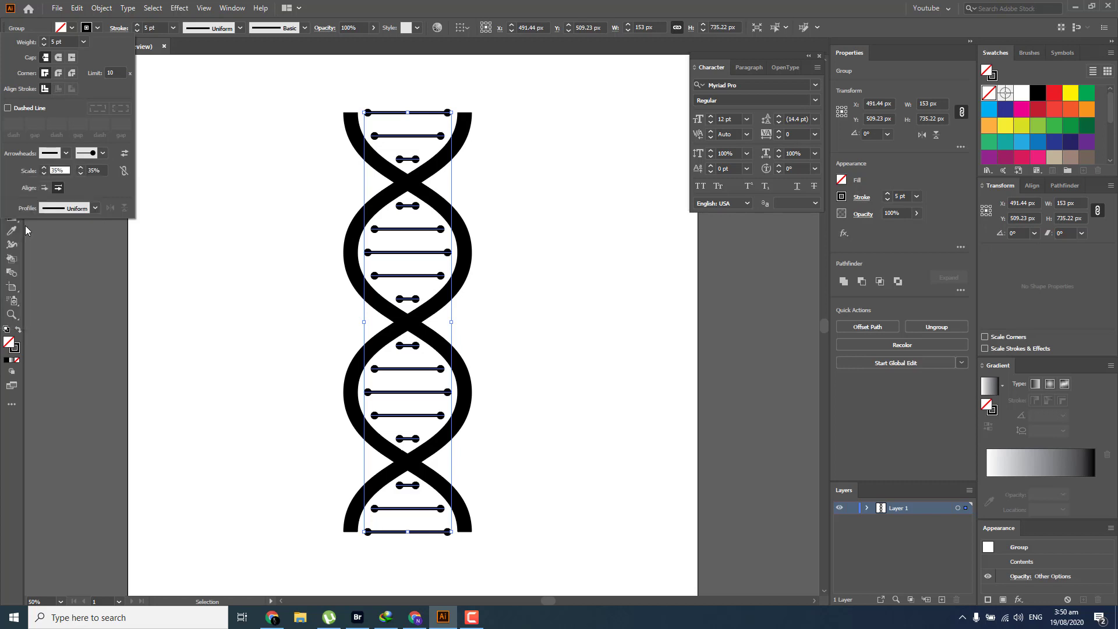
click(530, 268)
click(529, 267)
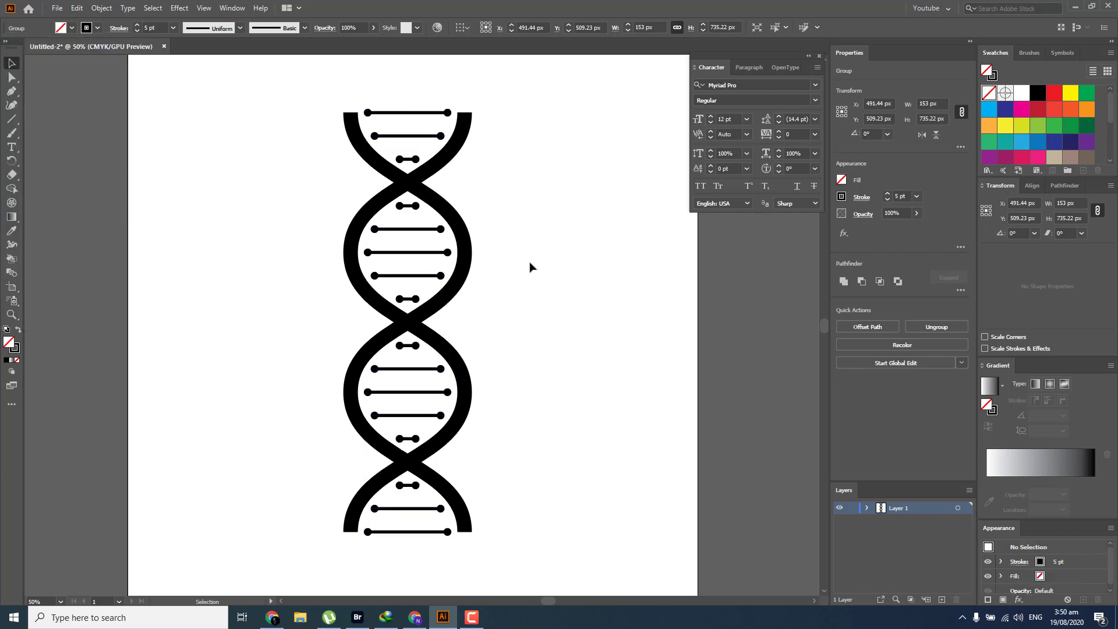
Expand the appearance of the grouped rungs, expand them into filled shapes, and deselect them.
click(407, 112)
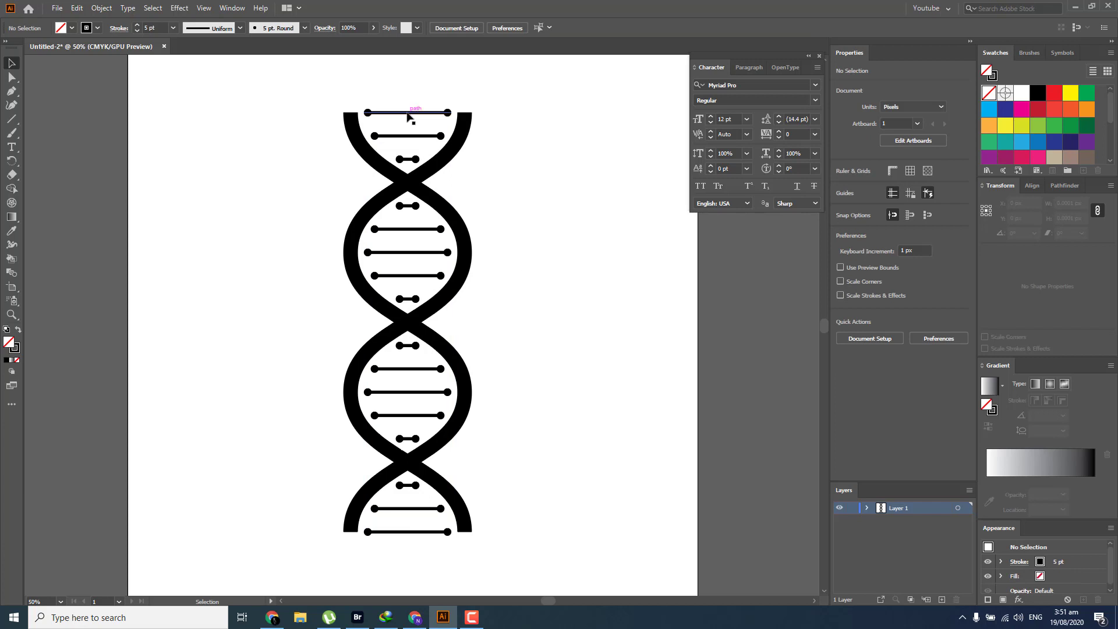
click(101, 8)
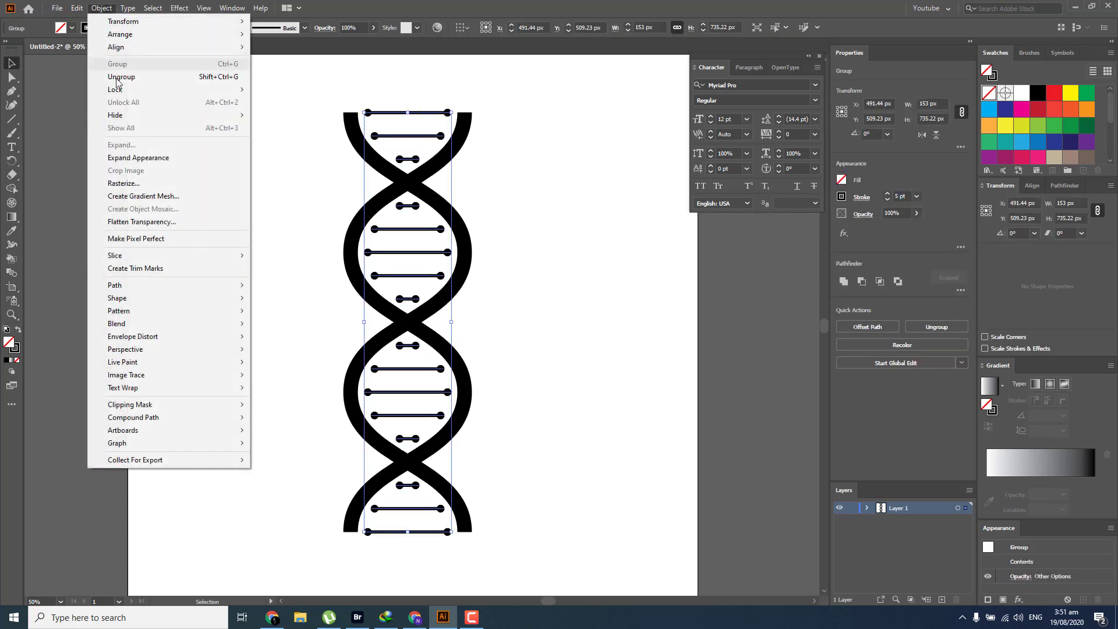
click(122, 157)
click(487, 237)
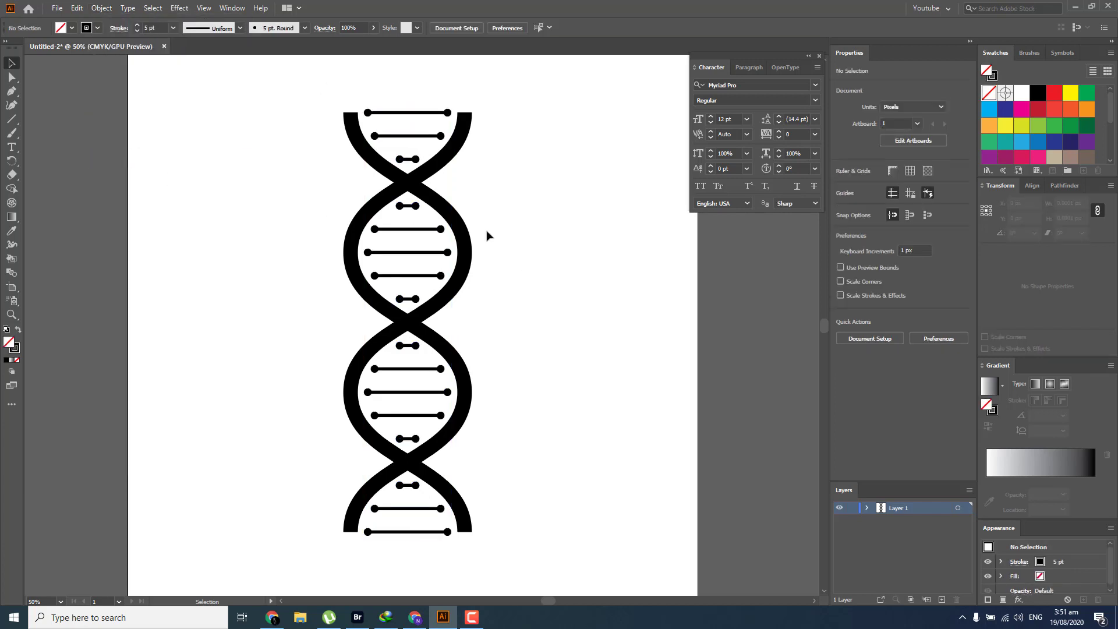
click(401, 113)
click(102, 8)
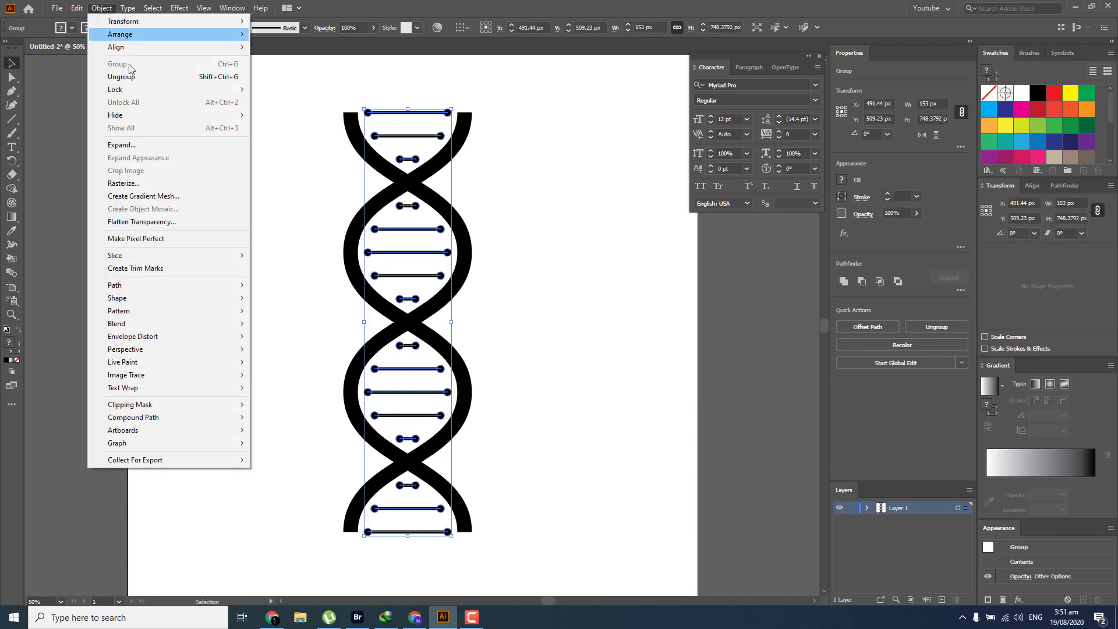
click(122, 144)
click(531, 372)
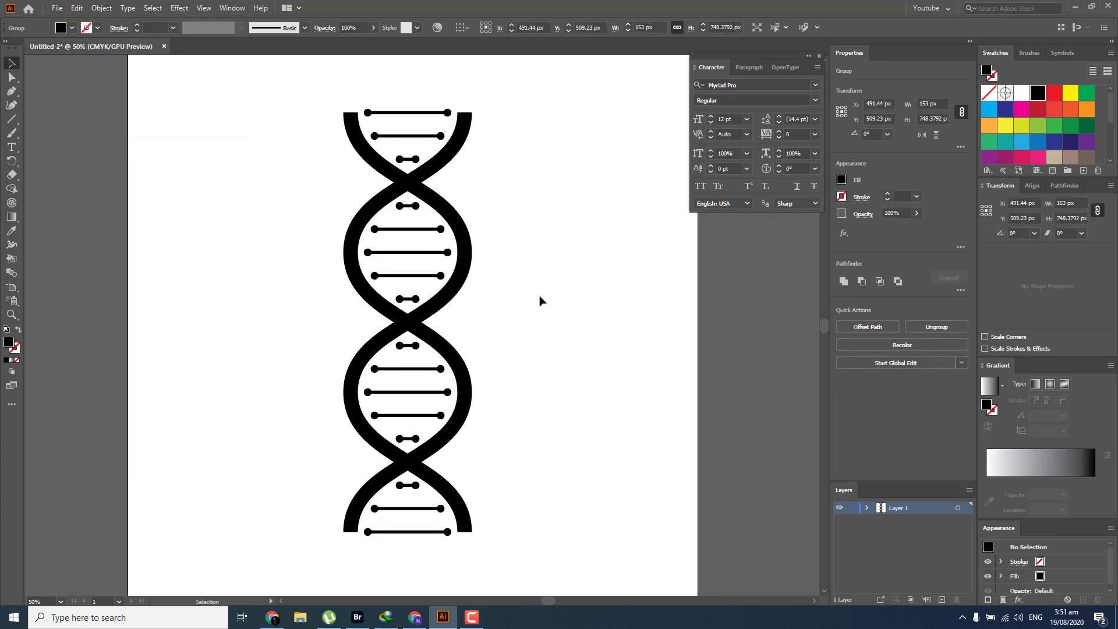
Scale the whole helix proportionally to about 100 × 332 px and move it up on the artboard.
scroll(544, 301, down, 1)
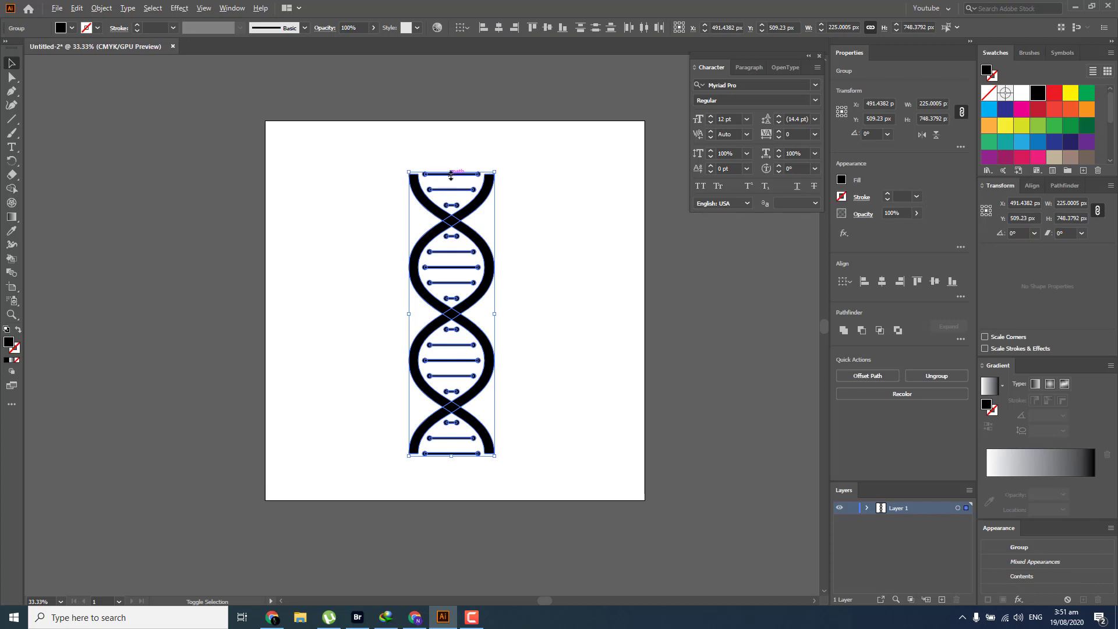
drag(452, 172, 454, 253)
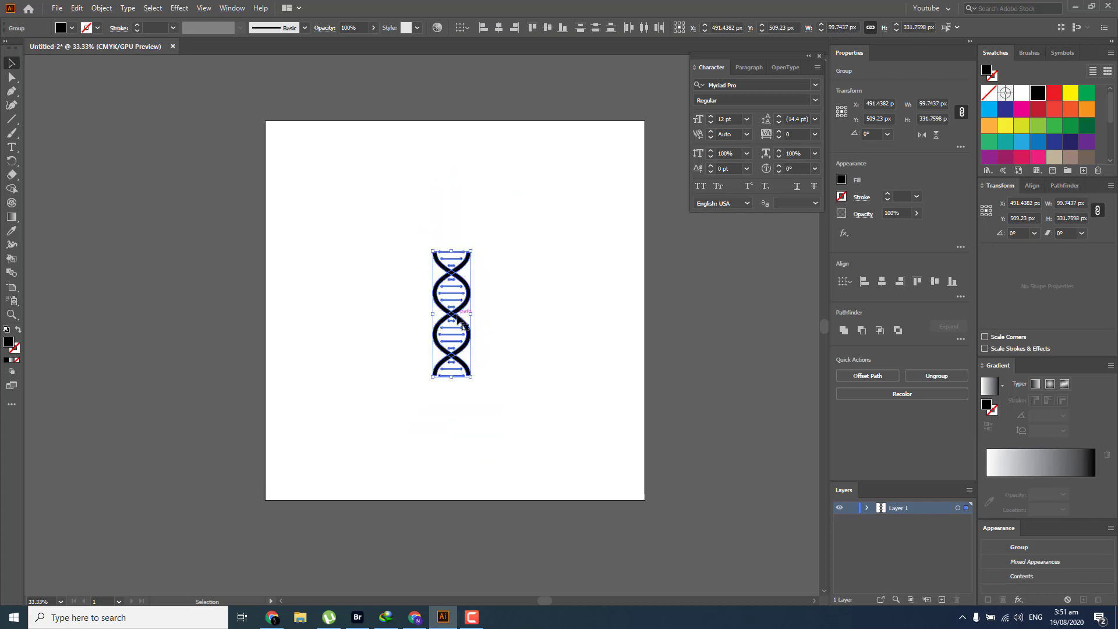
drag(457, 323, 455, 294)
click(473, 293)
Fill the front strand of the helix with the teal swatch.
scroll(473, 292, up, 2)
drag(465, 210, 457, 245)
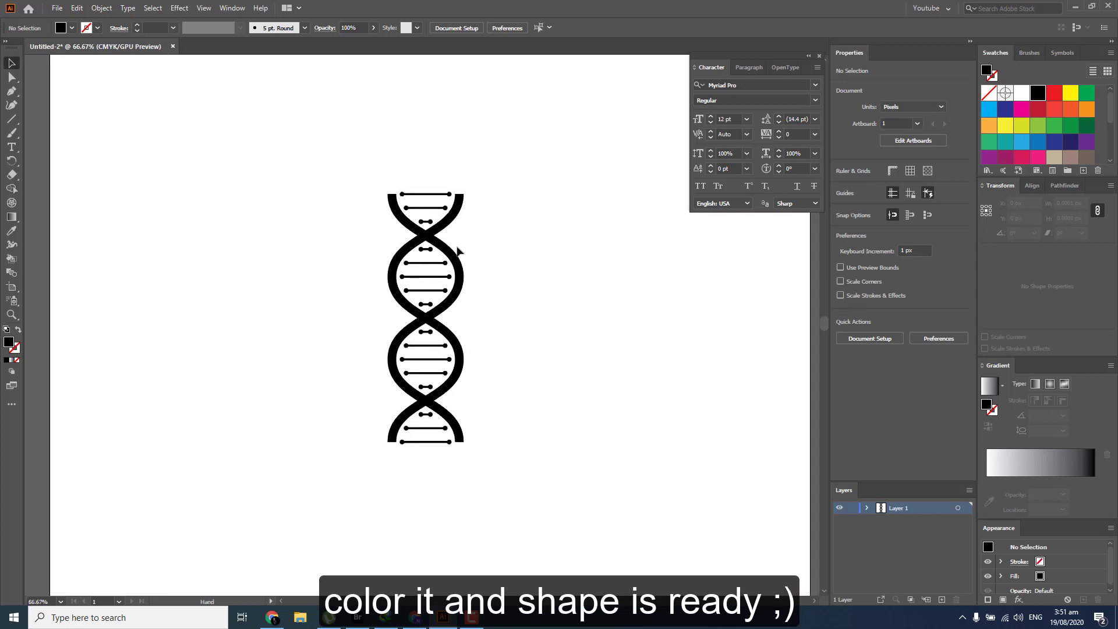
scroll(456, 246, up, 1)
click(458, 269)
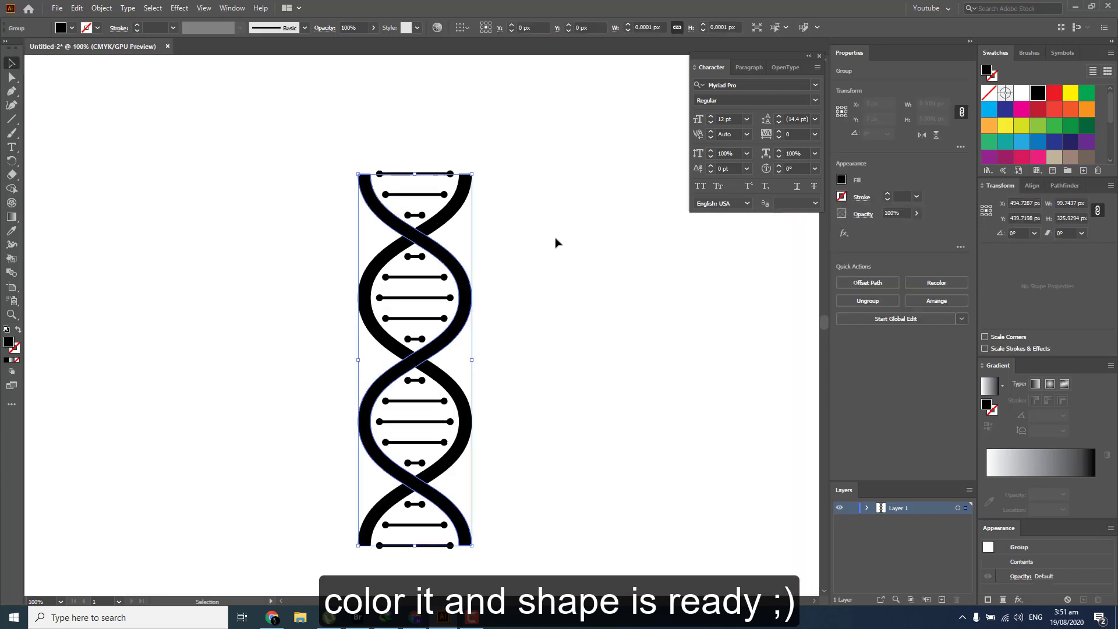
click(1006, 141)
Fill the rear, still black strand of the helix with a dark grey swatch and deselect it.
click(464, 208)
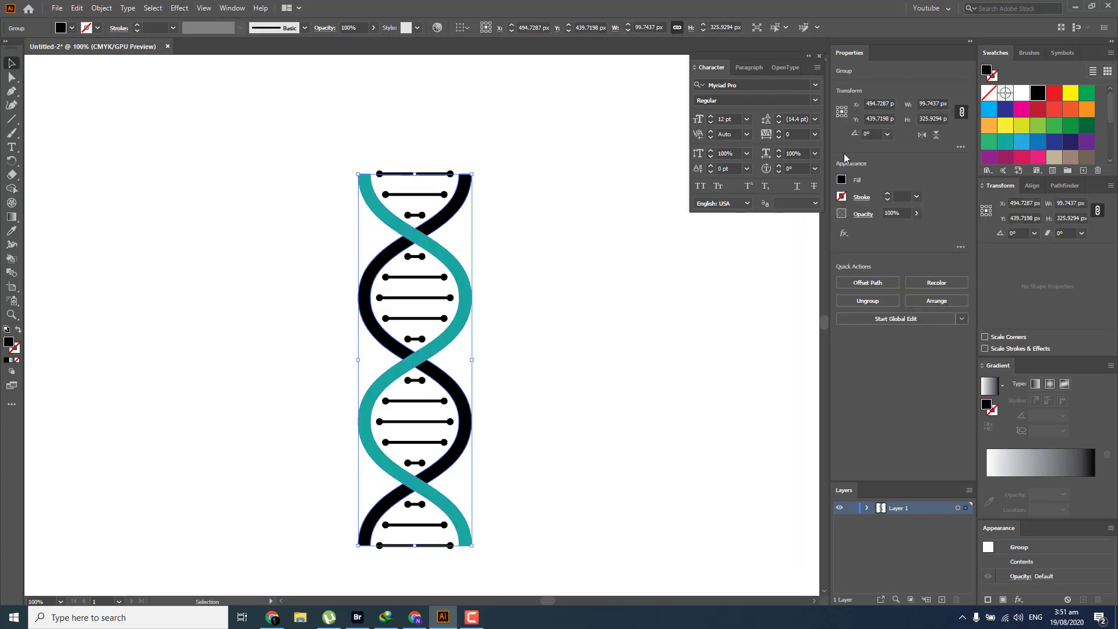
scroll(1032, 131, down, 4)
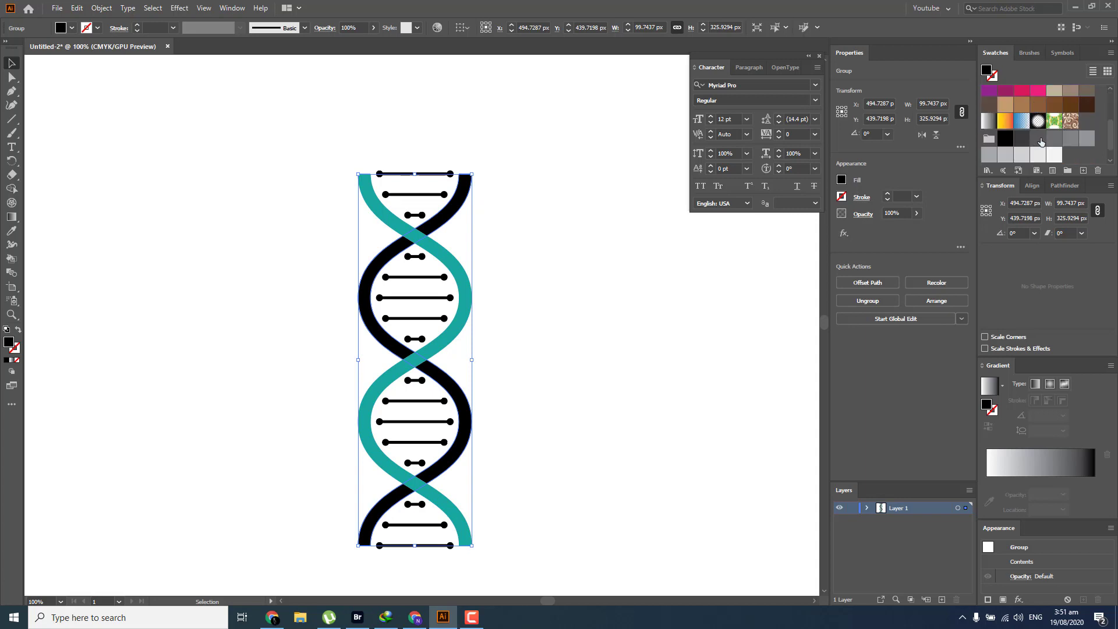
click(1041, 142)
click(539, 237)
scroll(452, 299, down, 3)
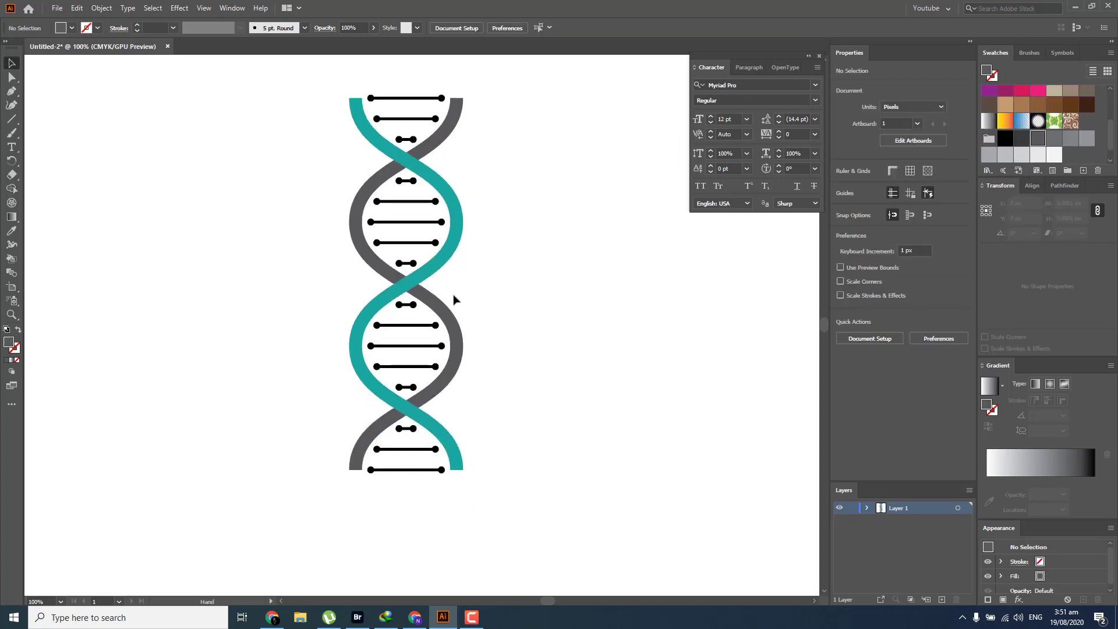
Fill the group of horizontal rungs with the light blue swatch and deselect it.
click(423, 326)
click(1021, 142)
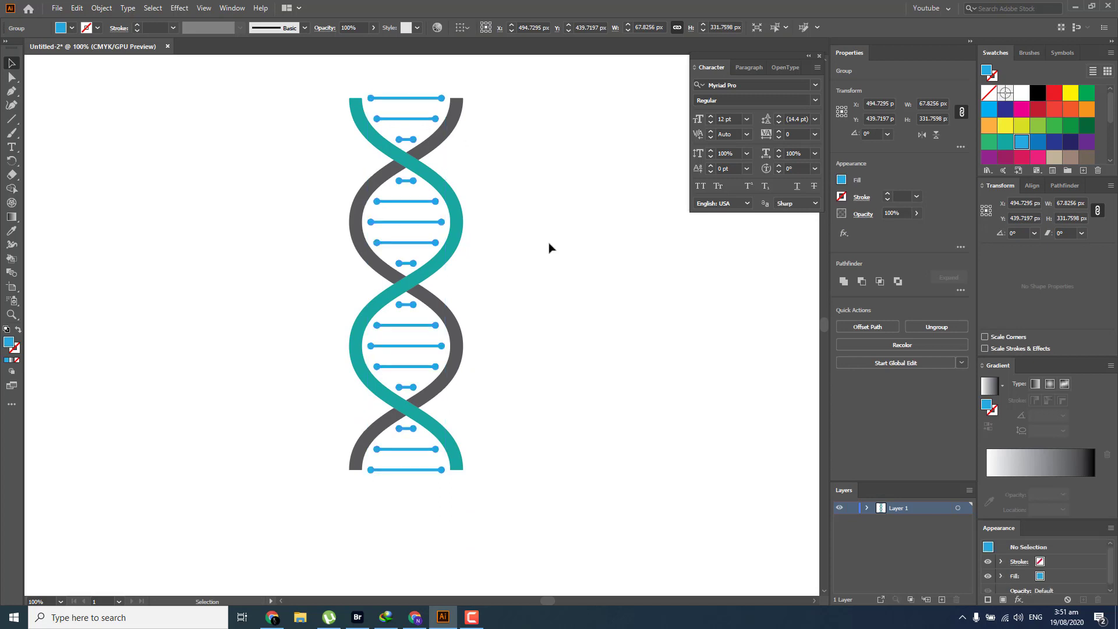
click(549, 248)
scroll(548, 248, down, 2)
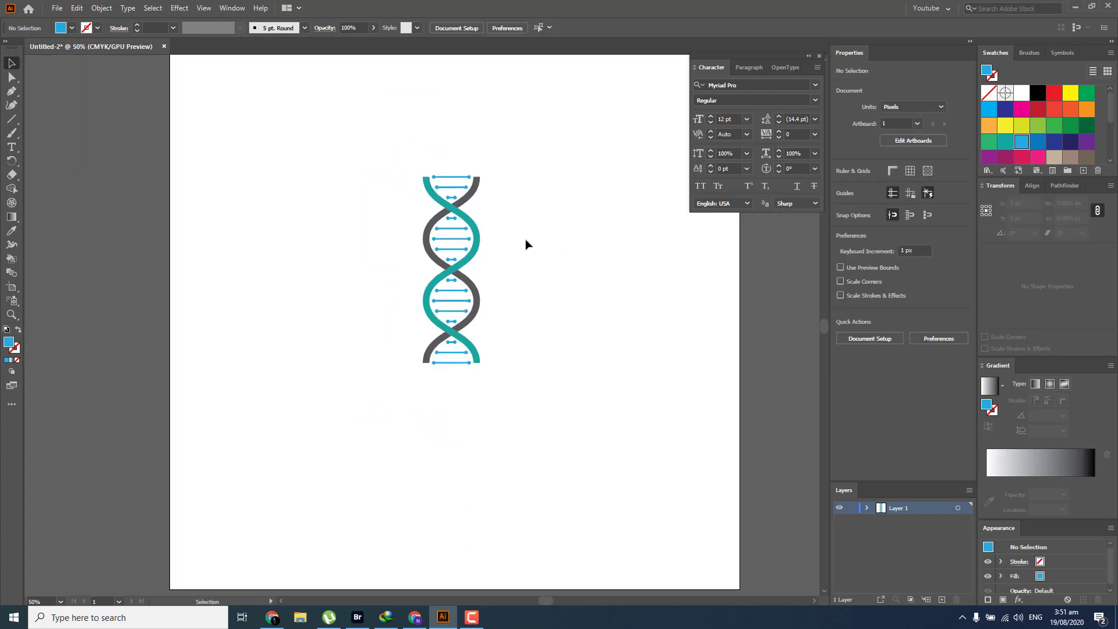
drag(526, 243, 514, 251)
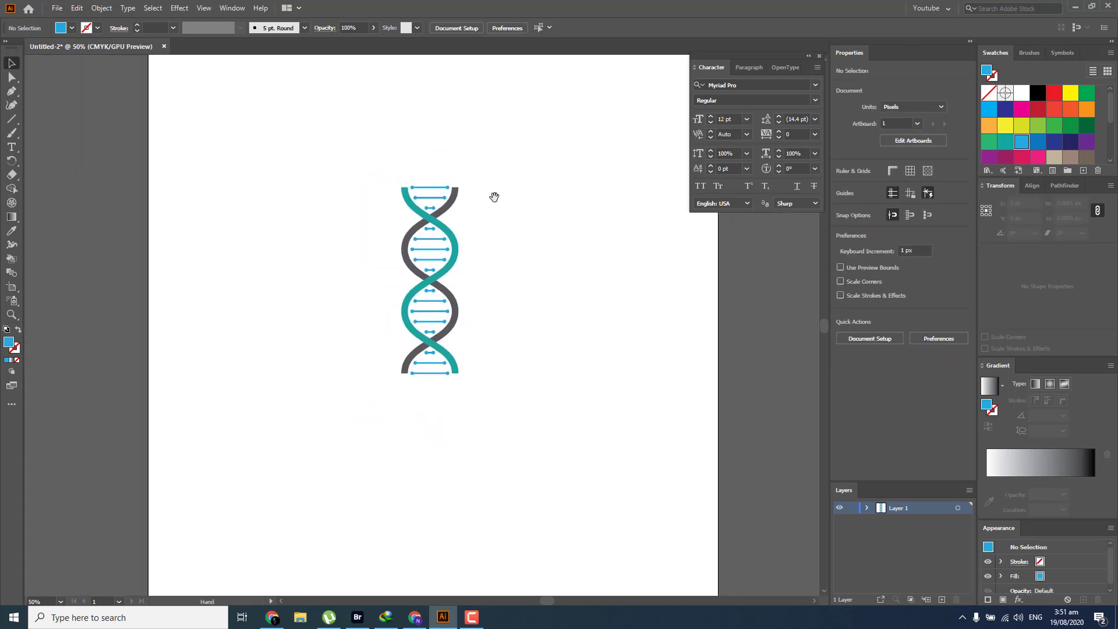
drag(492, 163, 379, 394)
drag(432, 287, 431, 290)
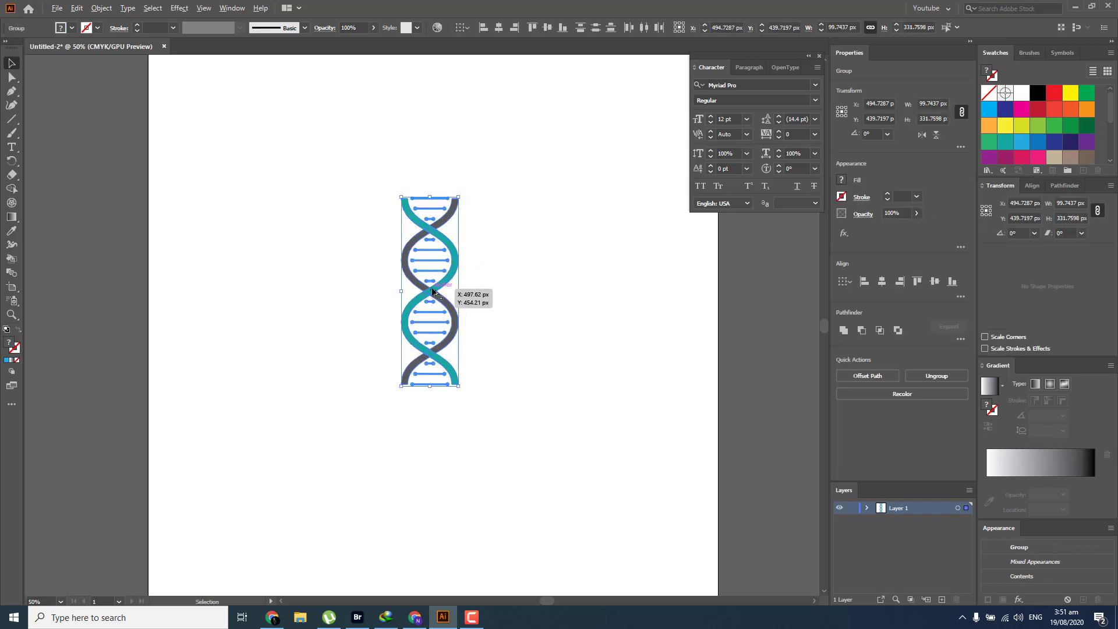
scroll(438, 289, down, 1)
click(478, 282)
scroll(476, 284, up, 1)
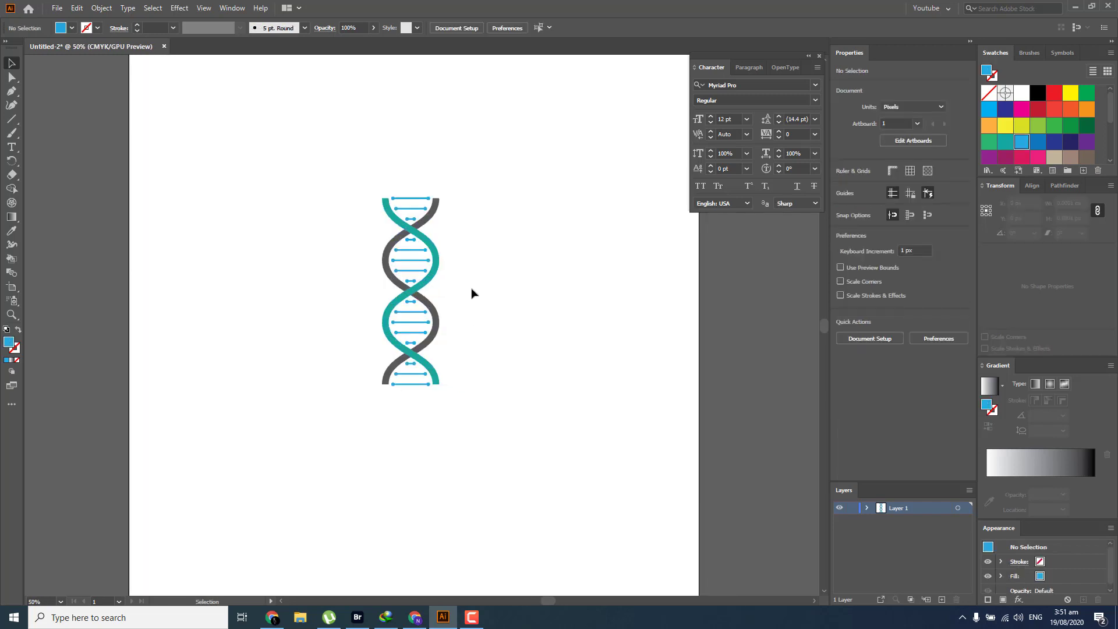